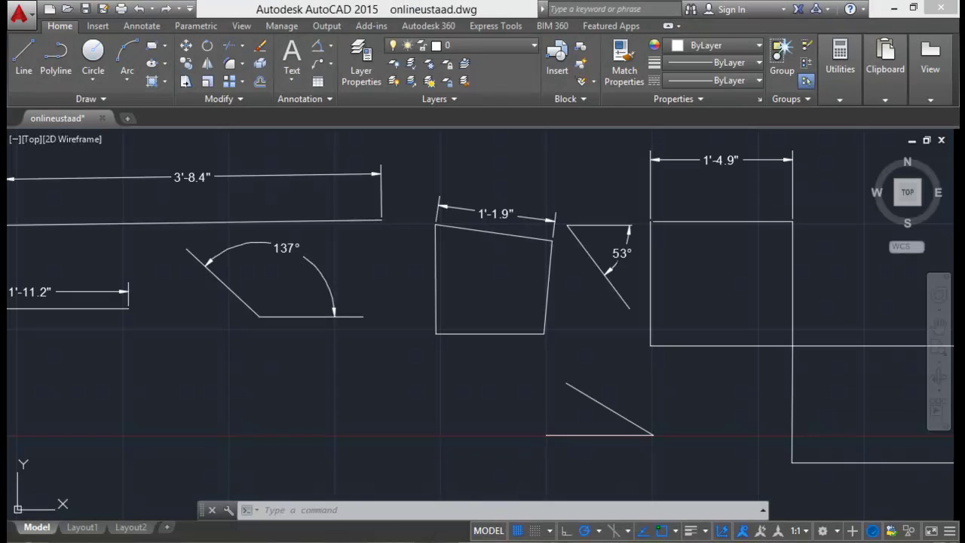
Step: Zoom out and pan so all the line shapes and angle dimensions sit centred in view
scroll(486, 390, "down", 2)
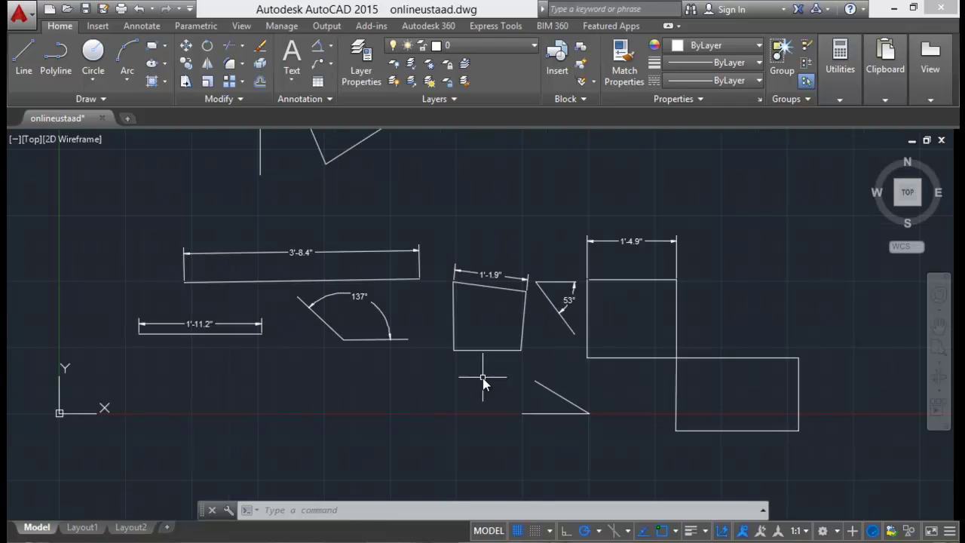
scroll(482, 378, "down", 2)
left_click(771, 419)
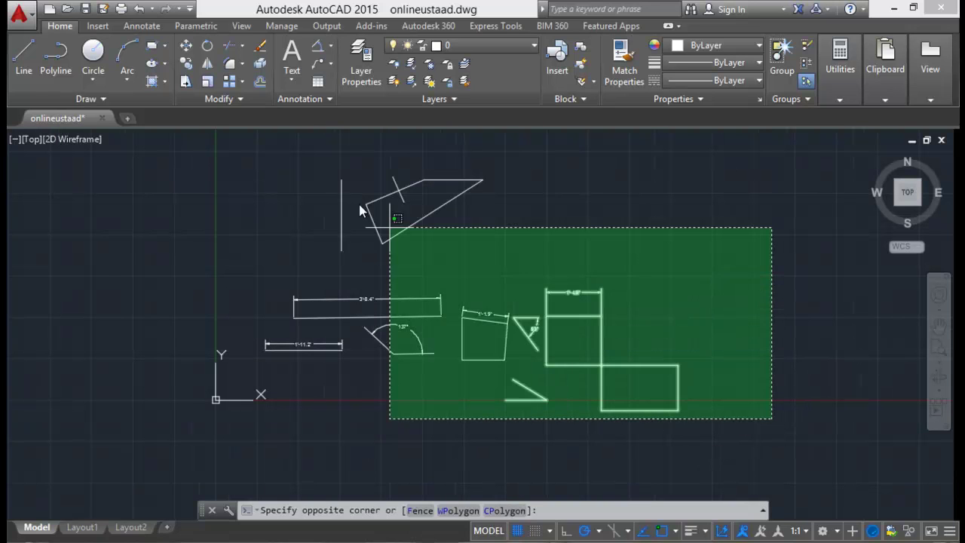
left_click(291, 174)
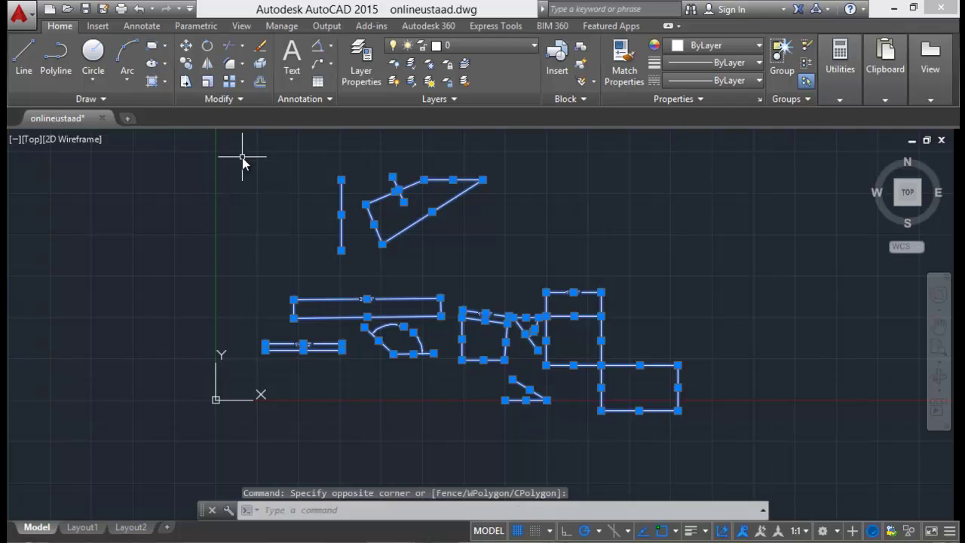
key("Escape")
key("Escape")
middle_click_drag(436, 274, 351, 329)
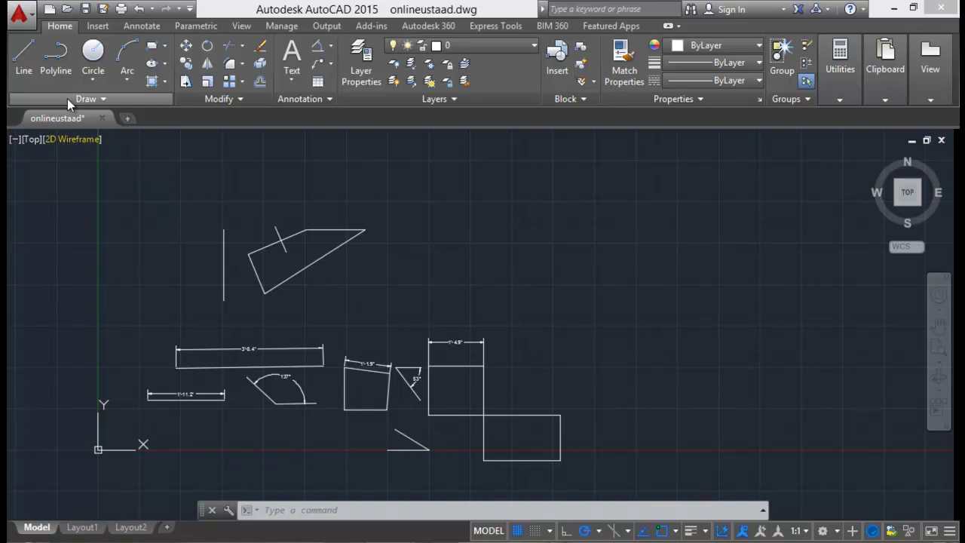
Step: Cancel a trial line and switch on Ortho mode from the status bar
left_click(23, 61)
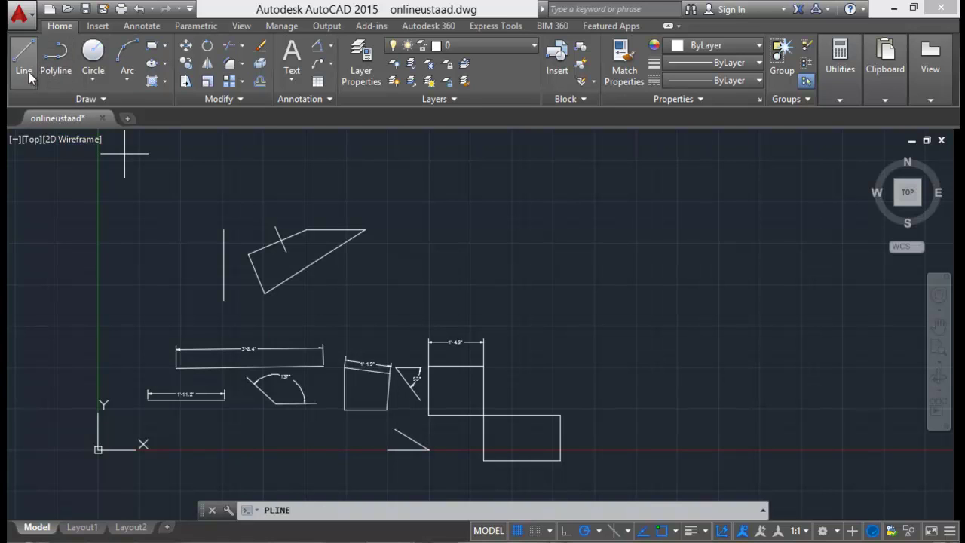
left_click(511, 202)
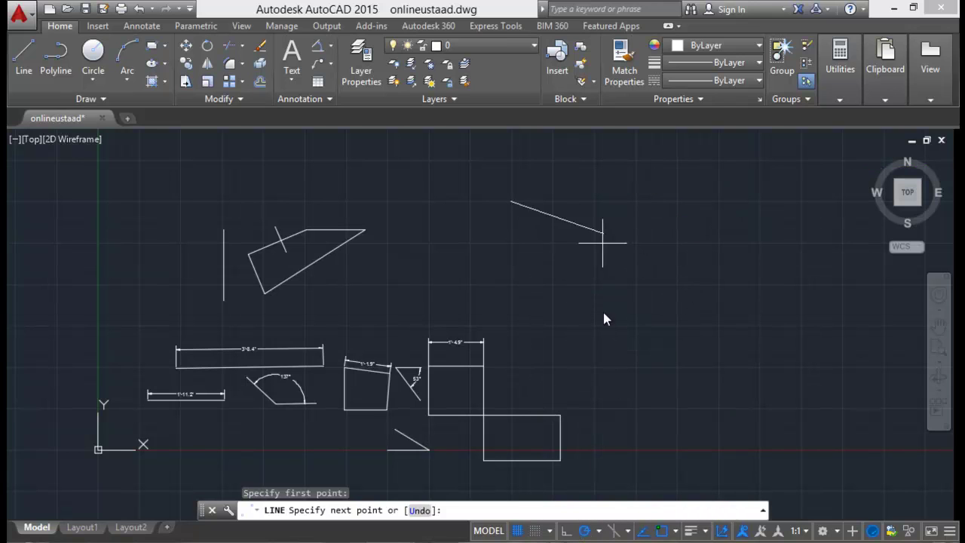
left_click(599, 532)
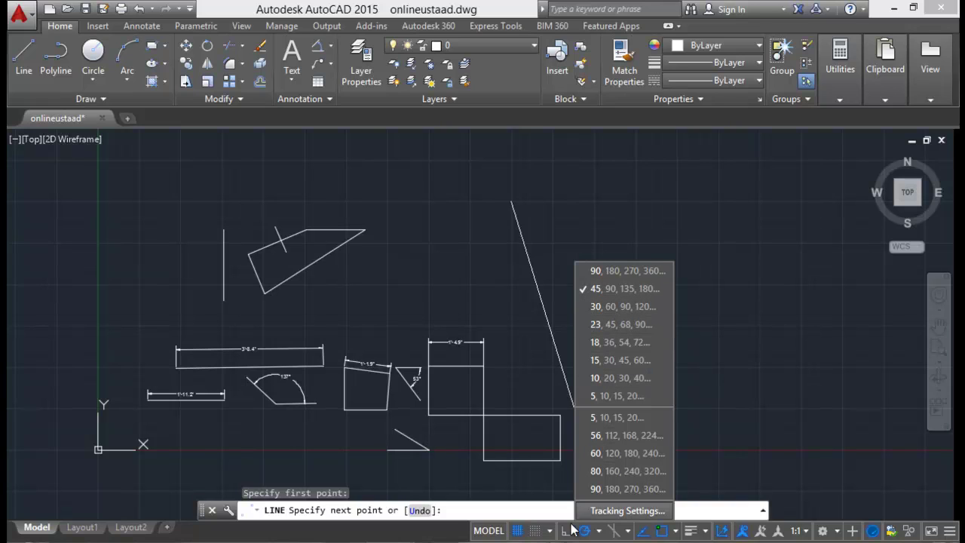
key("Escape")
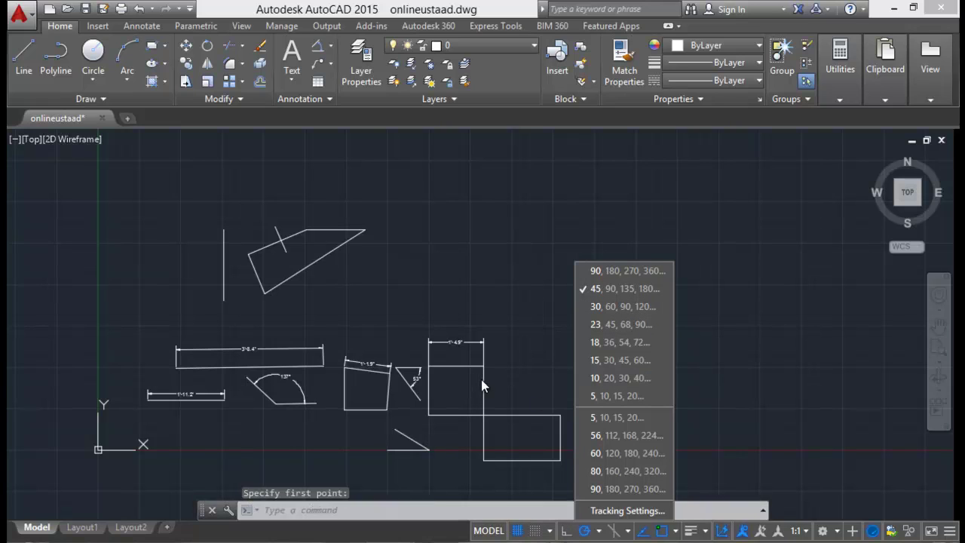
left_click(586, 532)
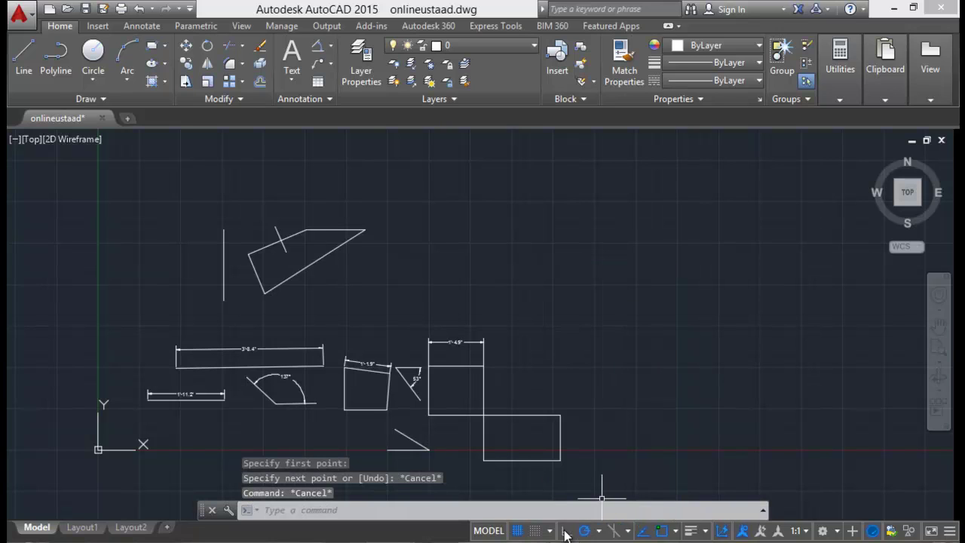
left_click(565, 531)
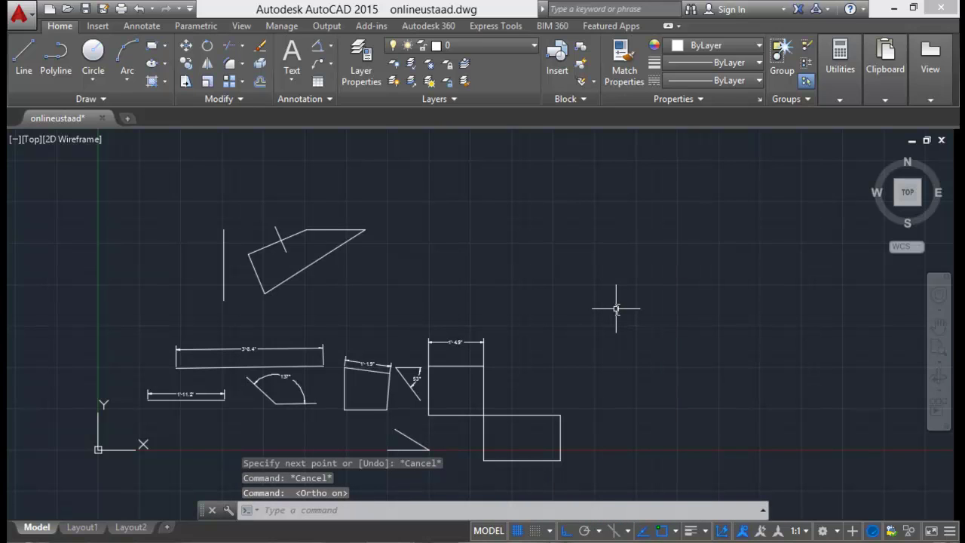
Step: Draw a long horizontal top line with a vertical line dropping from its right end
type("l")
key("Return")
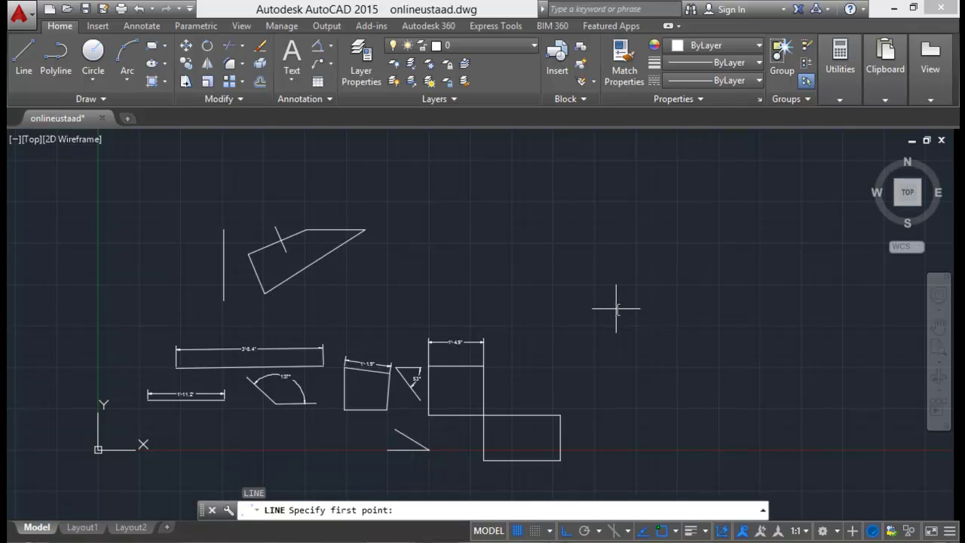
left_click(554, 201)
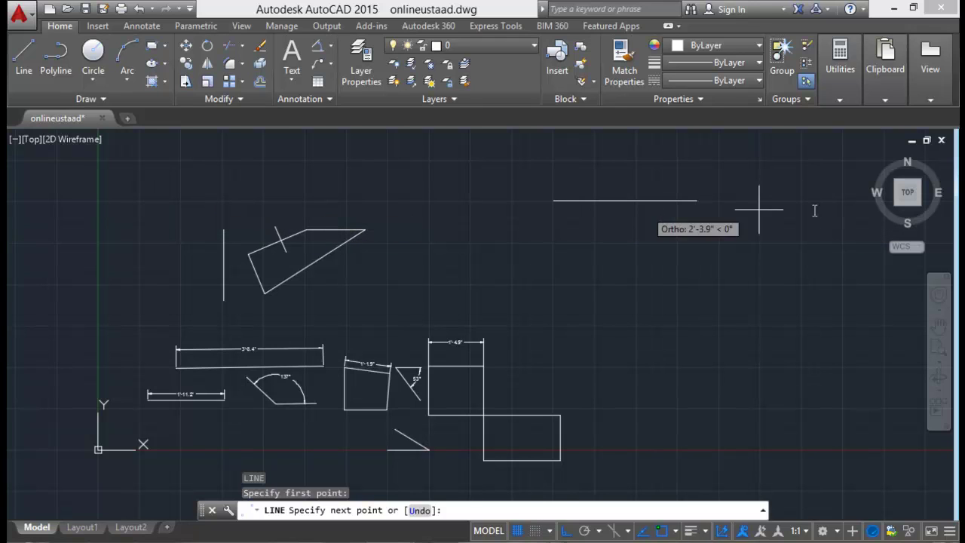
left_click(864, 205)
middle_click_drag(614, 272, 390, 276)
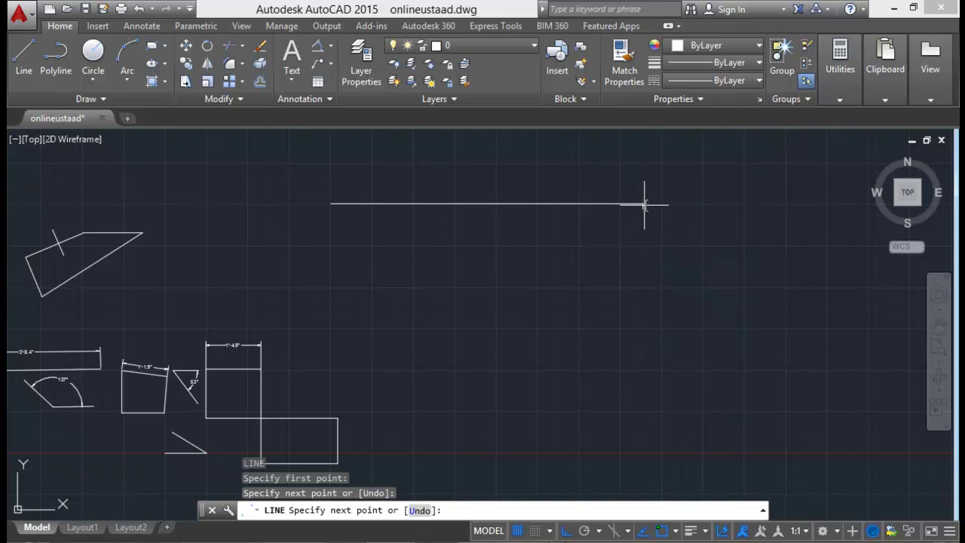
left_click(646, 353)
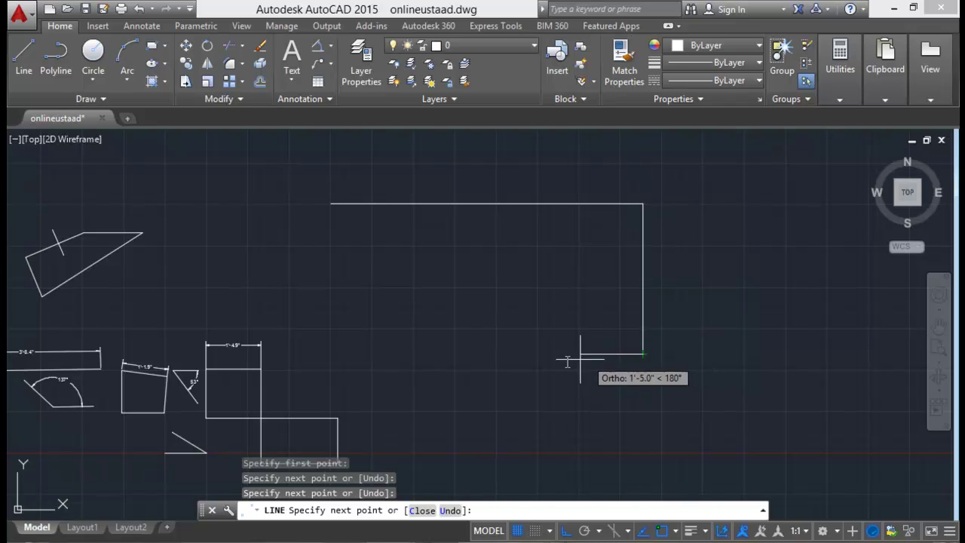
key("Escape")
Step: Begin a new line at the top of the left vertical side
key("Return")
left_click(319, 279)
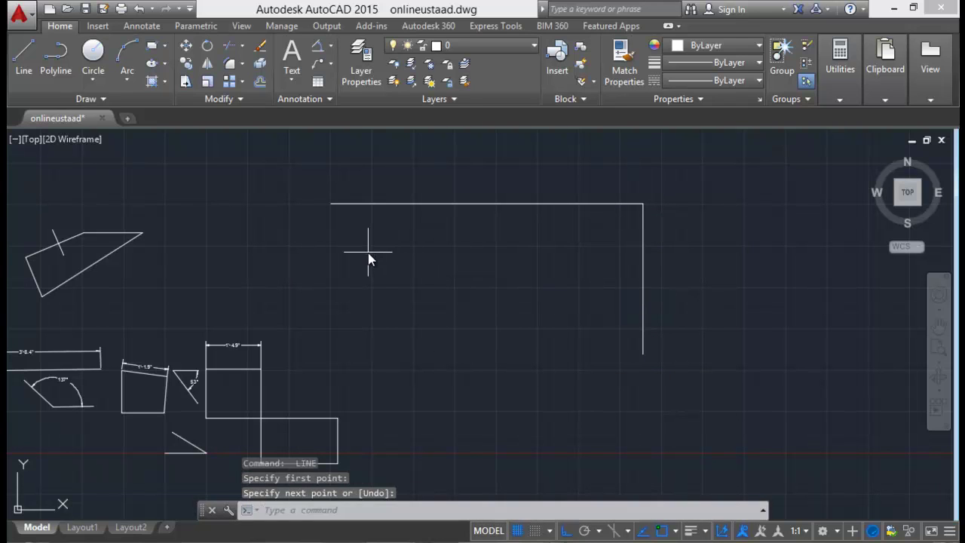
left_click(368, 253)
Step: Finish the left vertical line and draw a middle horizontal line ending near the right vertical
left_click(368, 396)
key("Escape")
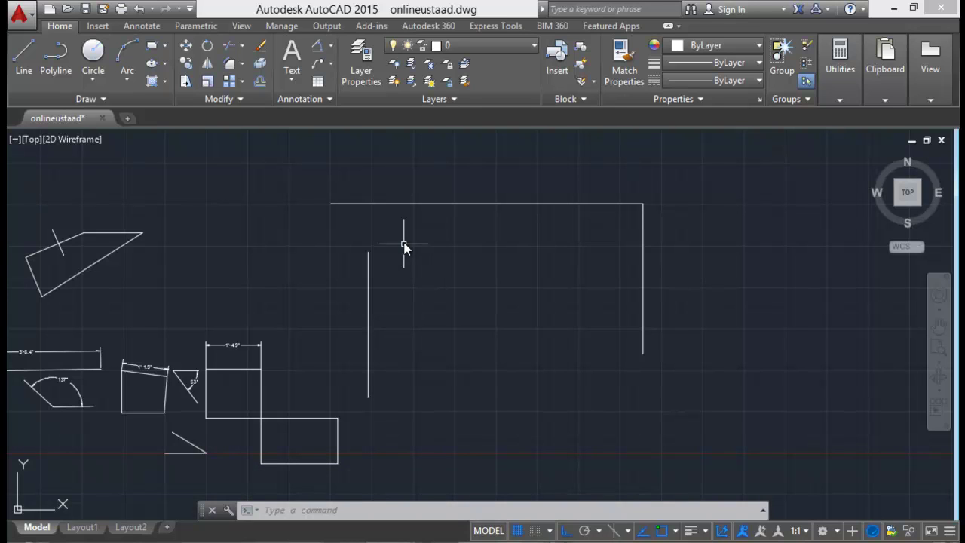
key("Return")
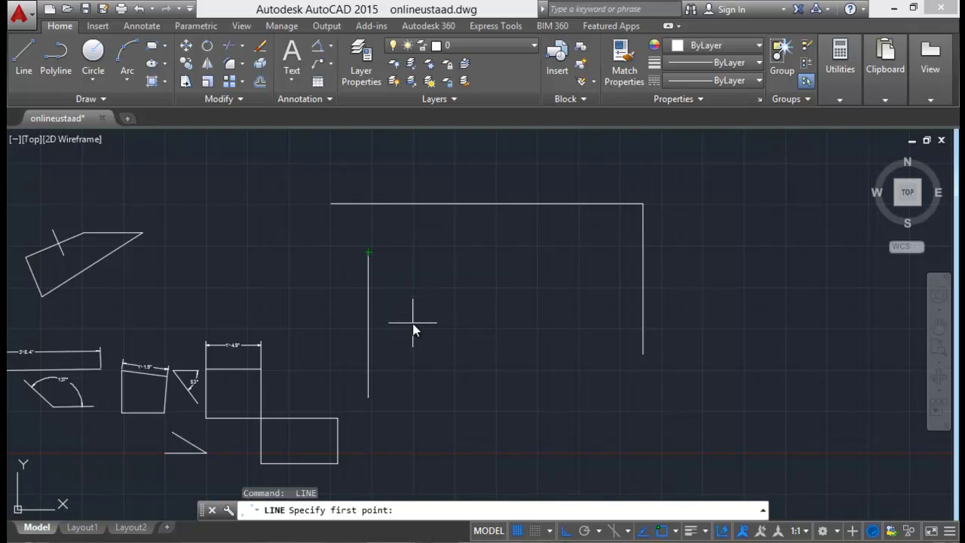
left_click(415, 286)
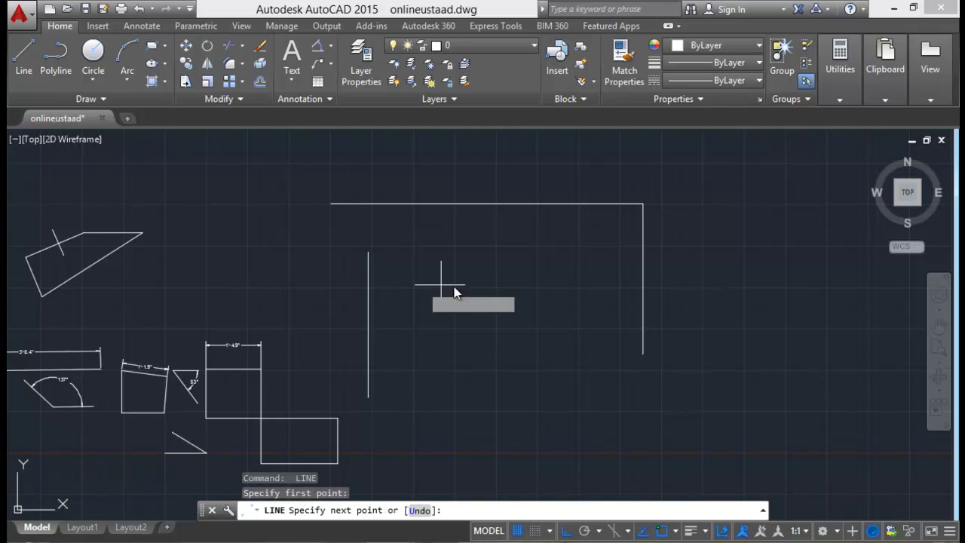
left_click(617, 284)
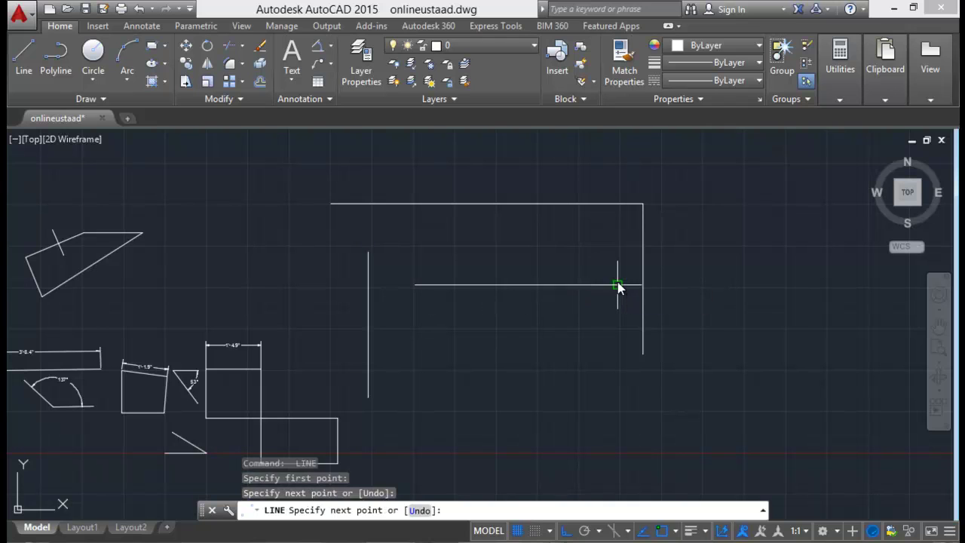
key("Escape")
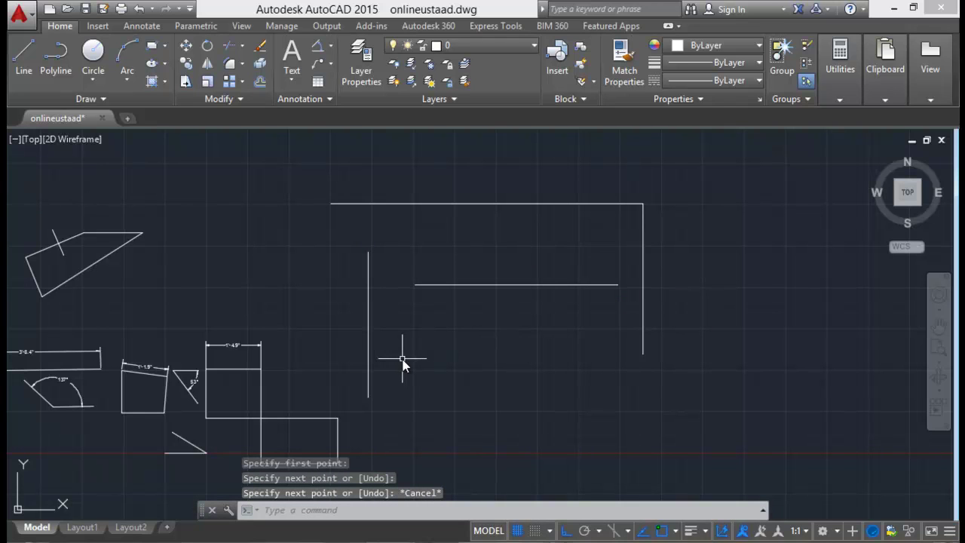
Step: Draw an inner vertical line running down from below the middle line's left end
scroll(407, 361, "down", 2)
scroll(434, 360, "up", 2)
scroll(433, 347, "down", 1)
scroll(441, 348, "up", 1)
scroll(443, 346, "up", 1)
middle_click_drag(443, 343, 436, 405)
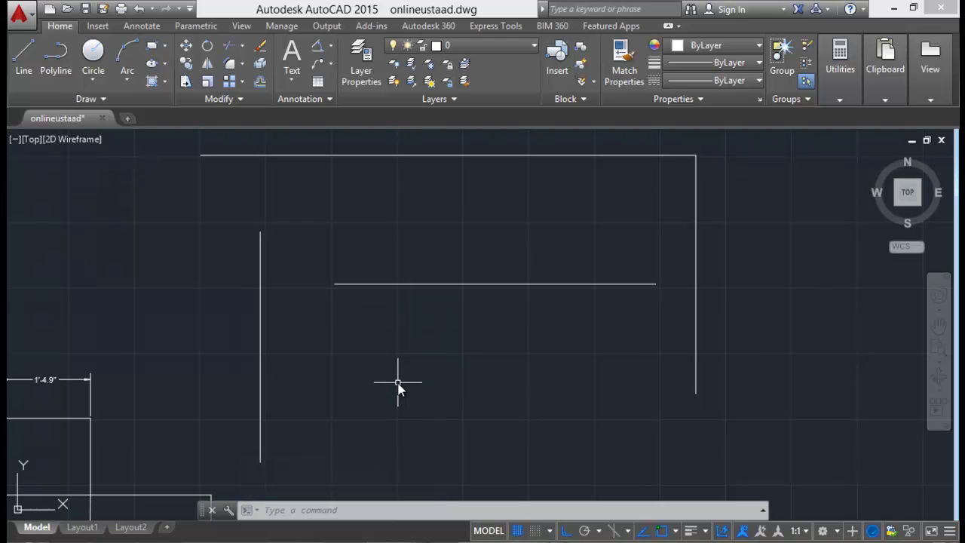
left_click(747, 211)
key("Escape")
type("l")
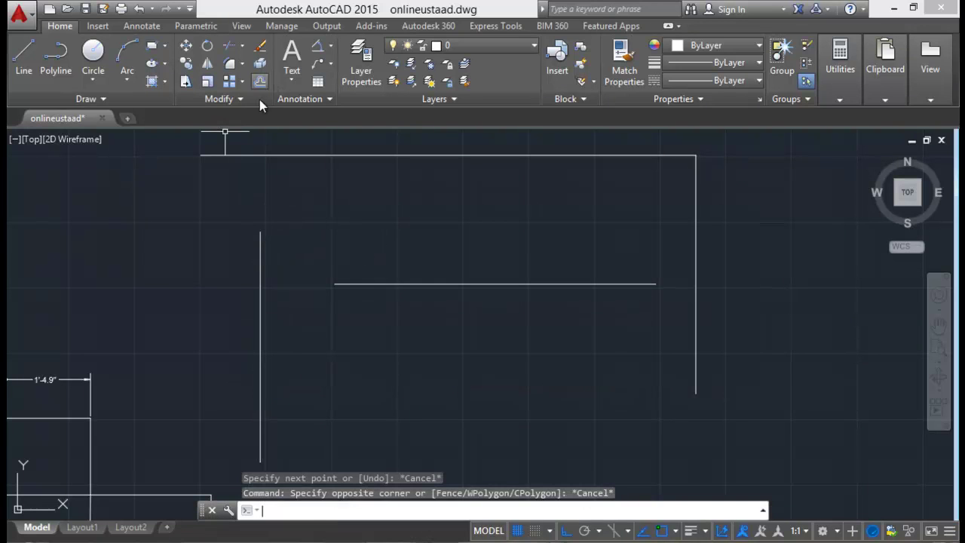
key("Return")
left_click(333, 319)
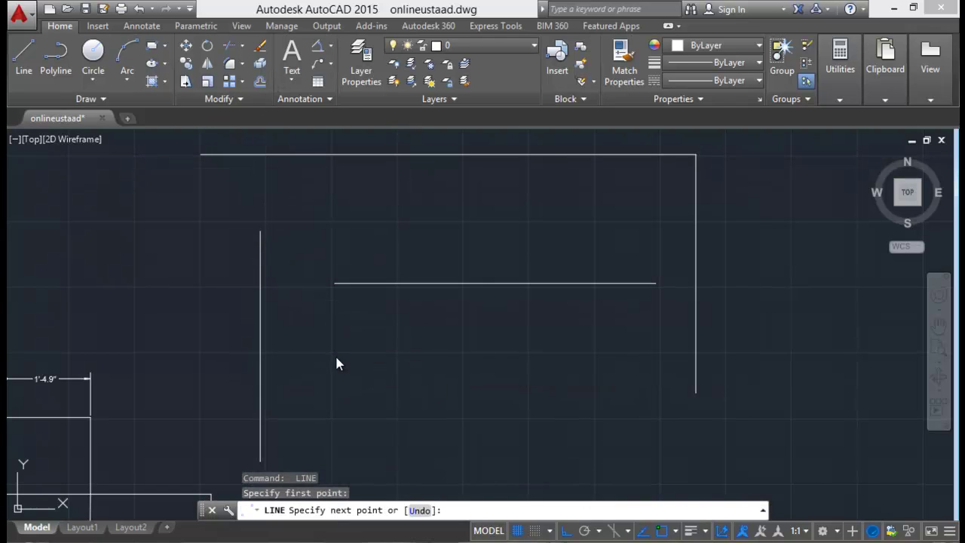
middle_click_drag(336, 362, 346, 275)
left_click(337, 430)
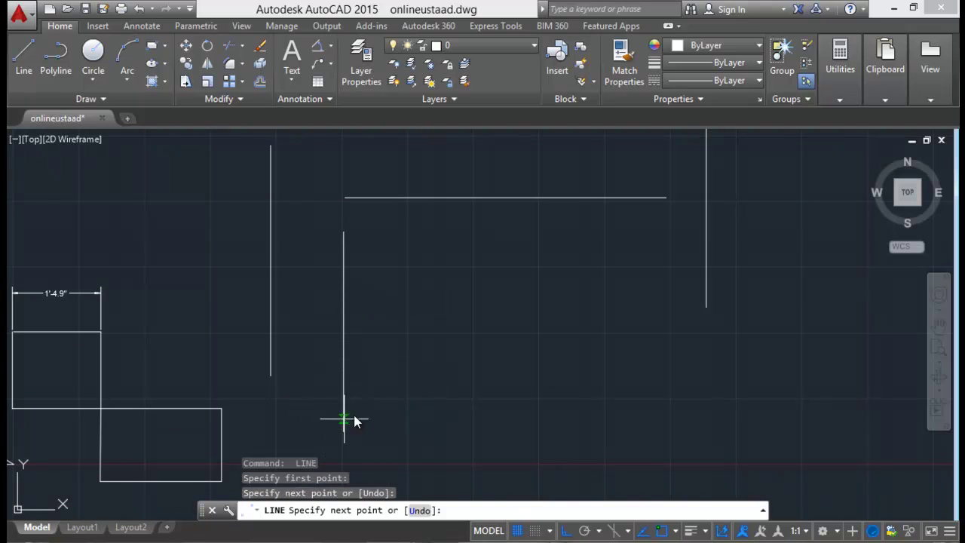
key("Escape")
type("l")
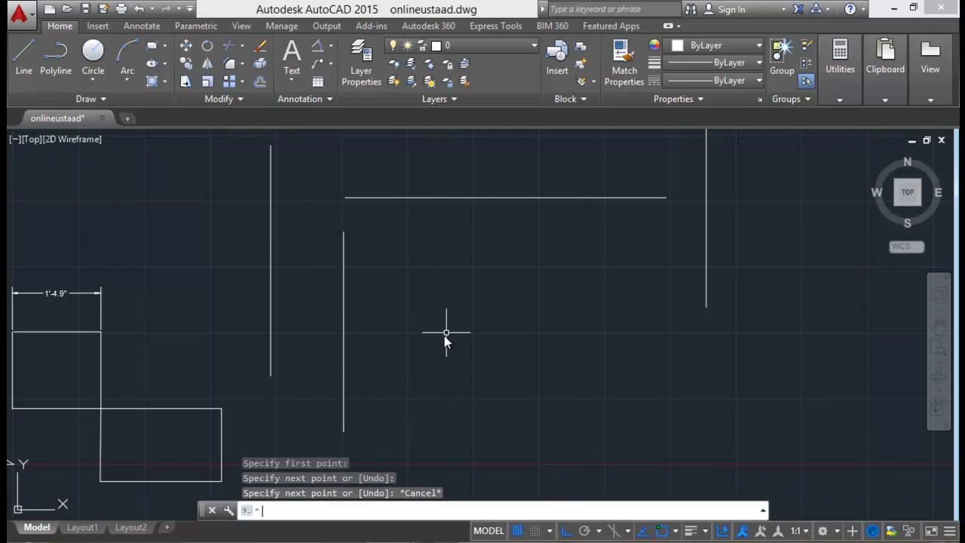
key("Return")
Step: Place the right end of a new horizontal line just right of the lower vertical line
left_click(406, 265)
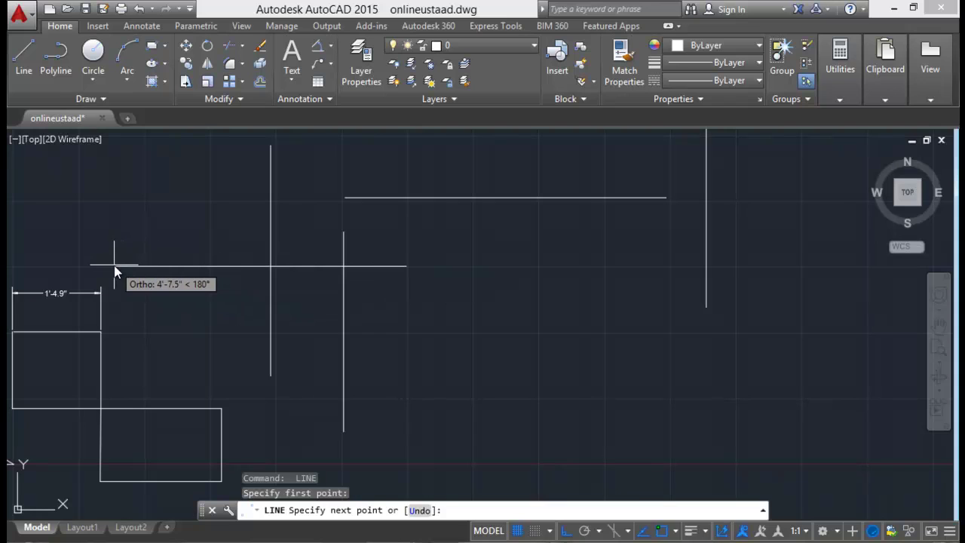
Step: Finish the horizontal line at its left end and abandon an unfinished vertical line
left_click(210, 265)
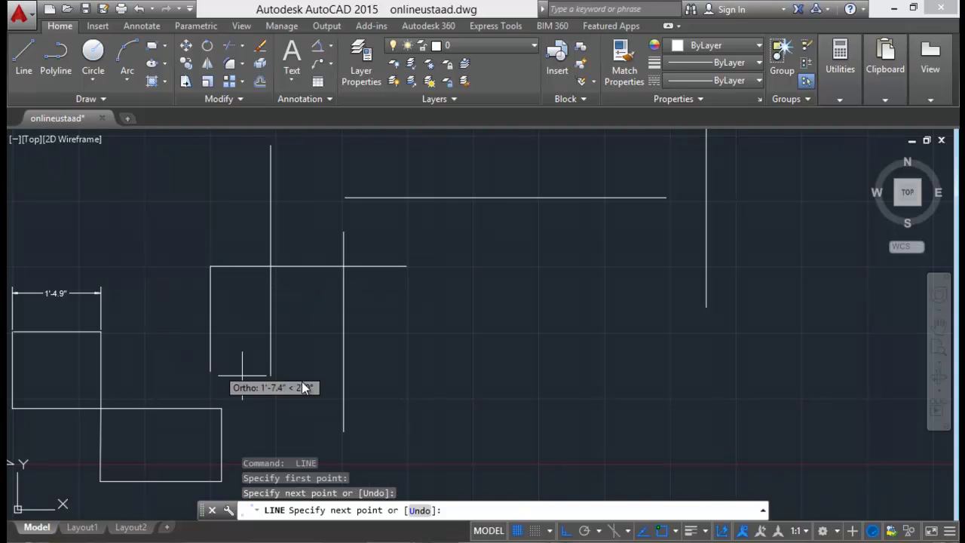
key("Escape")
key("Return")
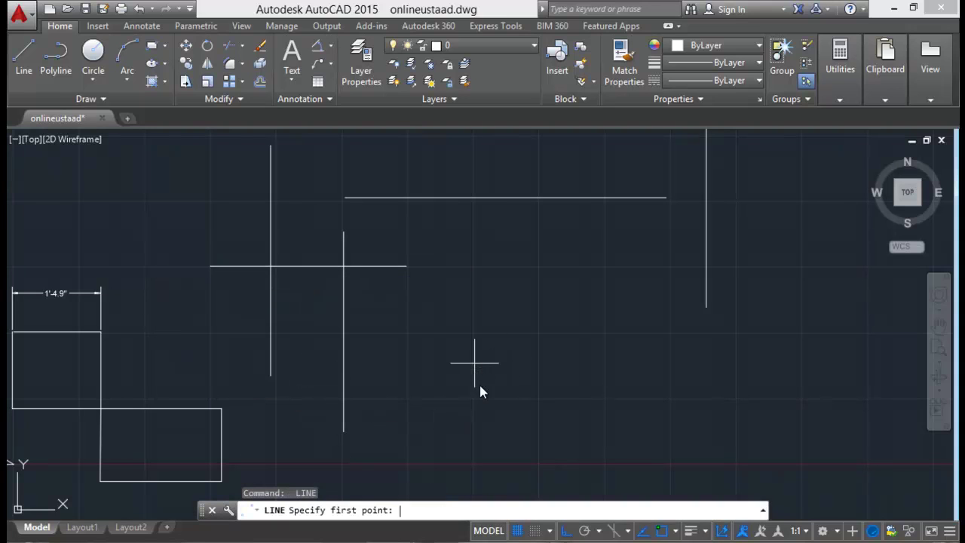
left_click(474, 266)
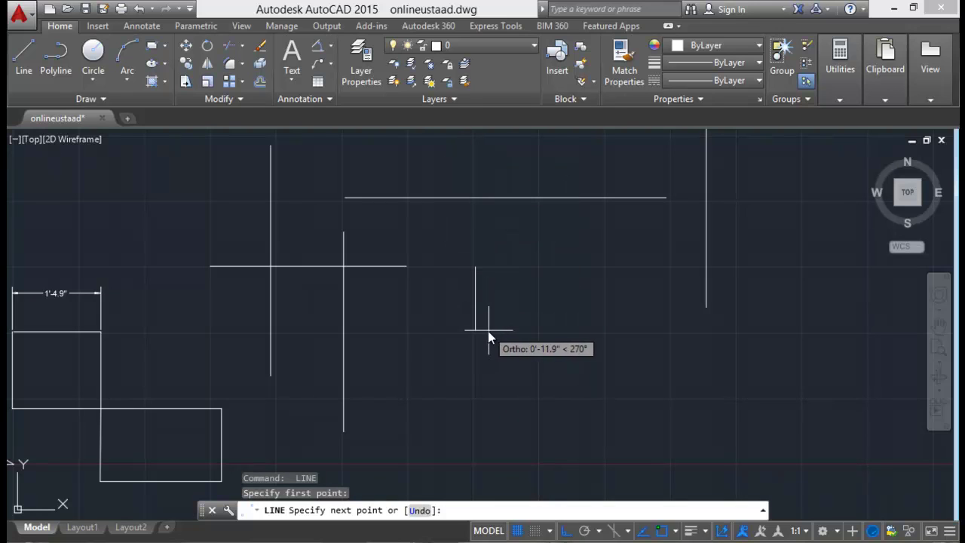
key("Escape")
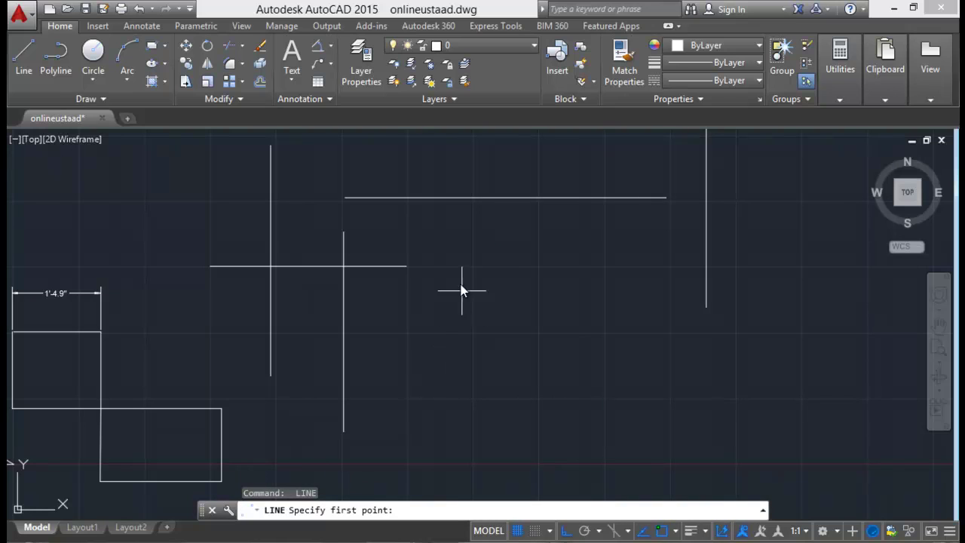
Step: Draw the top and right sides of a new rectangle
left_click(415, 298)
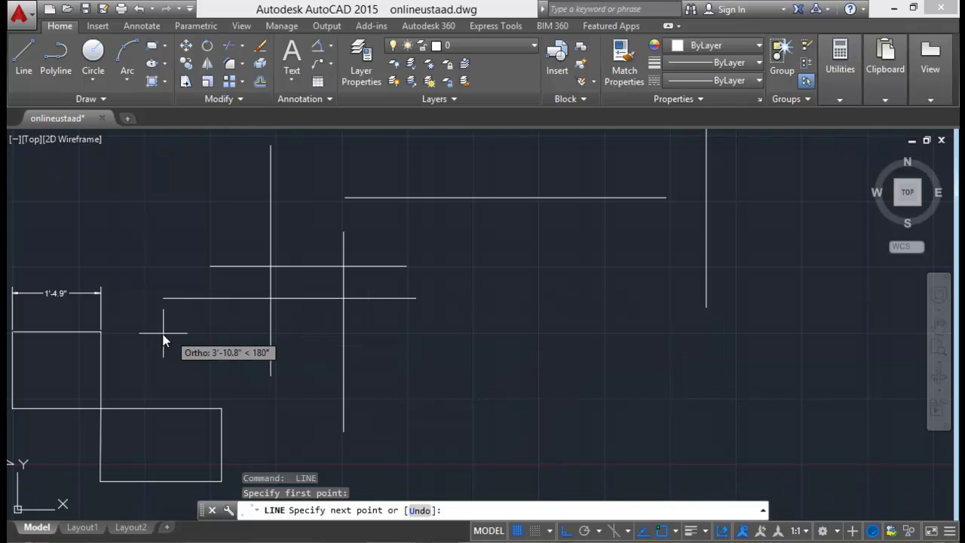
left_click(395, 306)
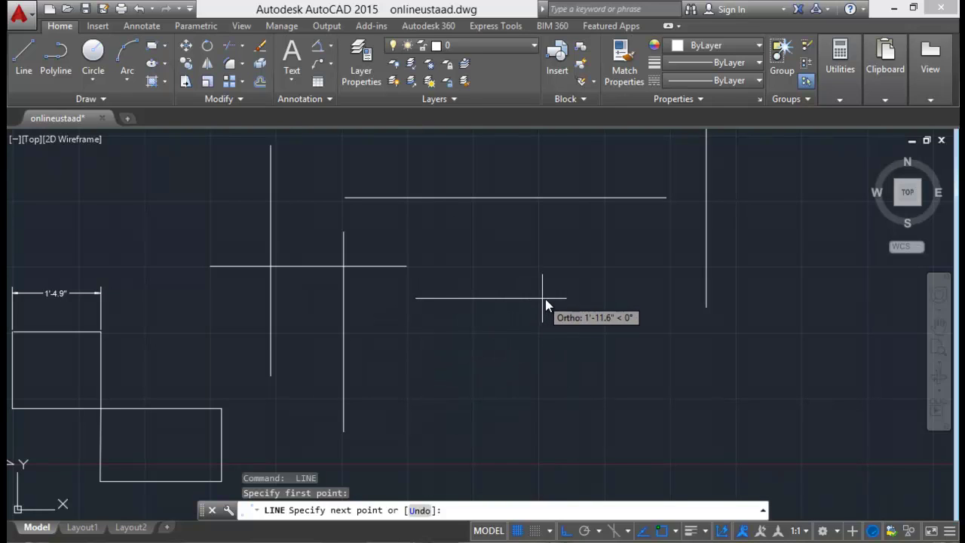
left_click(572, 297)
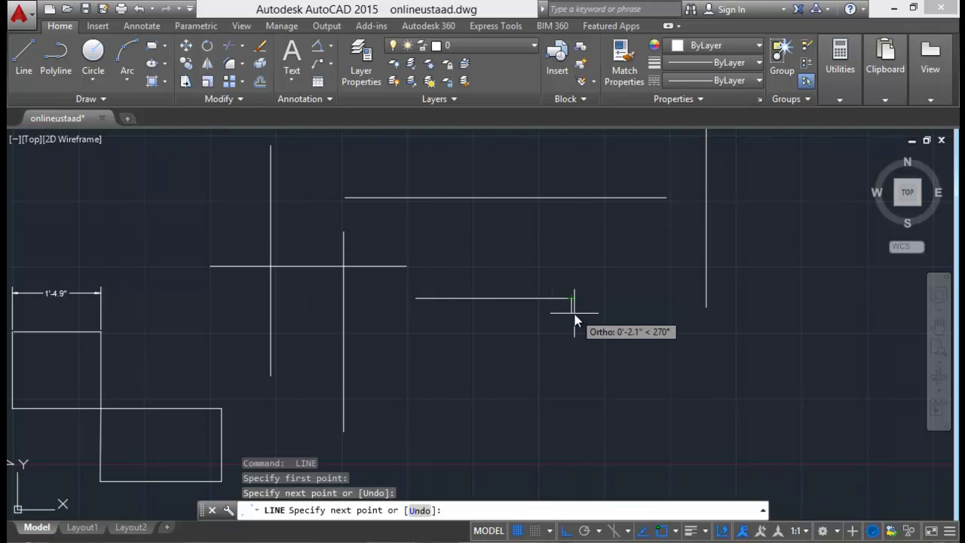
left_click(584, 404)
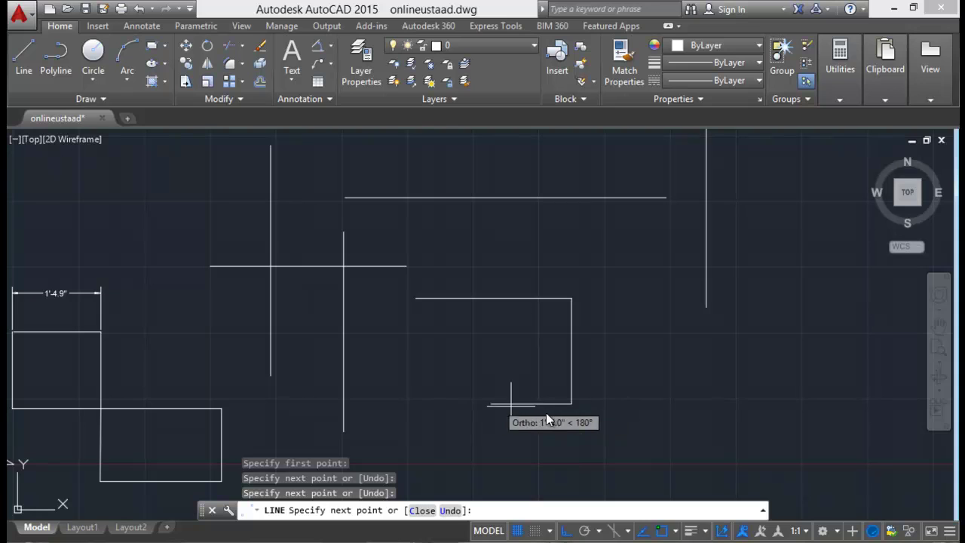
Step: Draw the bottom and left sides, closing the rectangle at its top-left corner
left_click(424, 404)
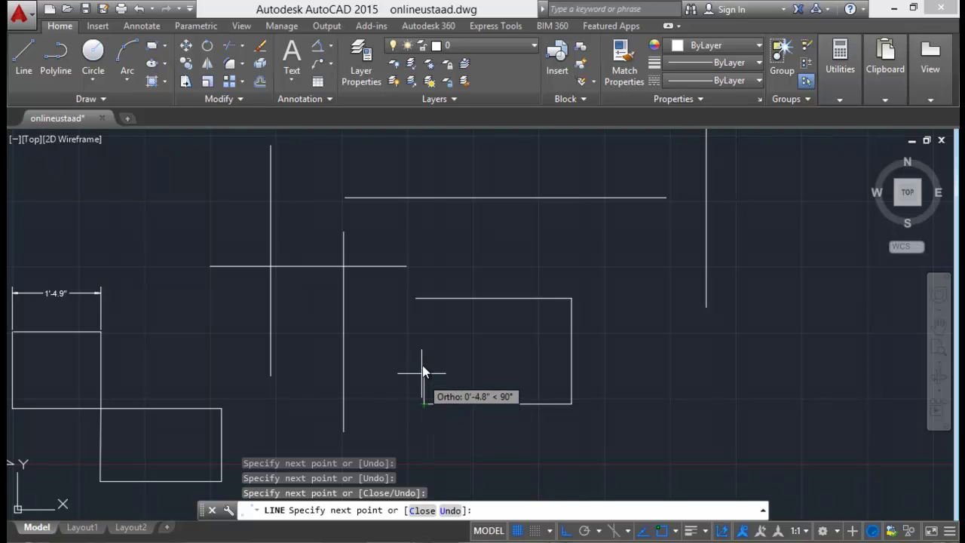
left_click(423, 299)
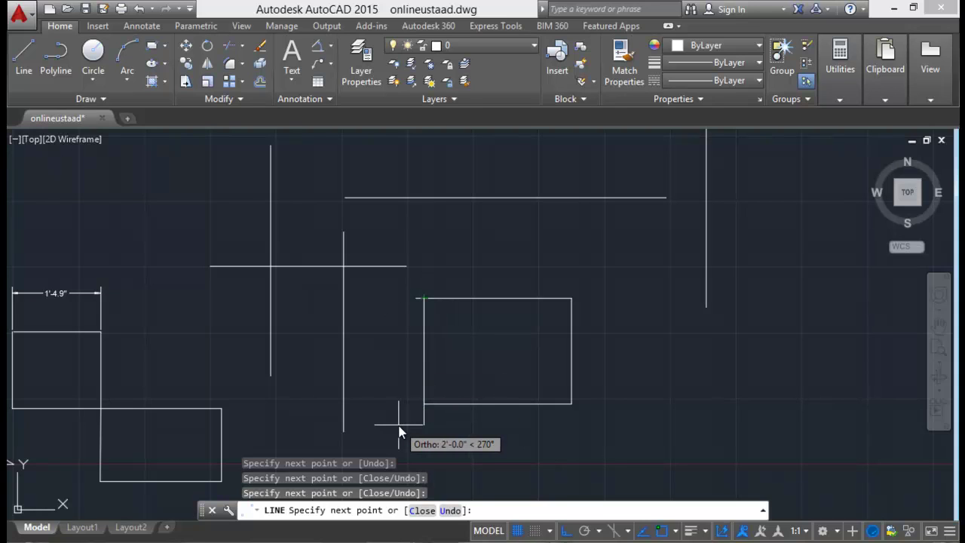
key("Escape")
Step: Window-select and deselect the rectangle while panning the drawing left
left_click(427, 351)
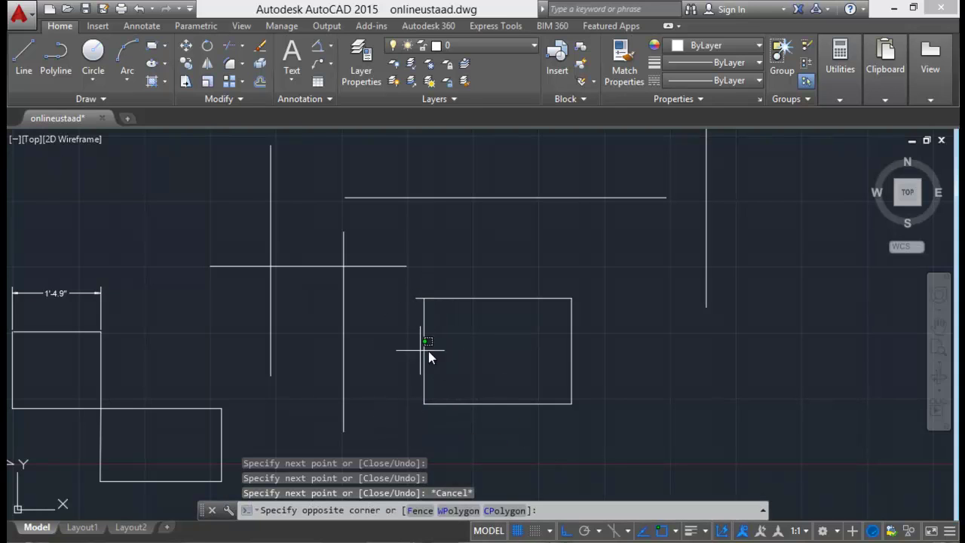
left_click(568, 355)
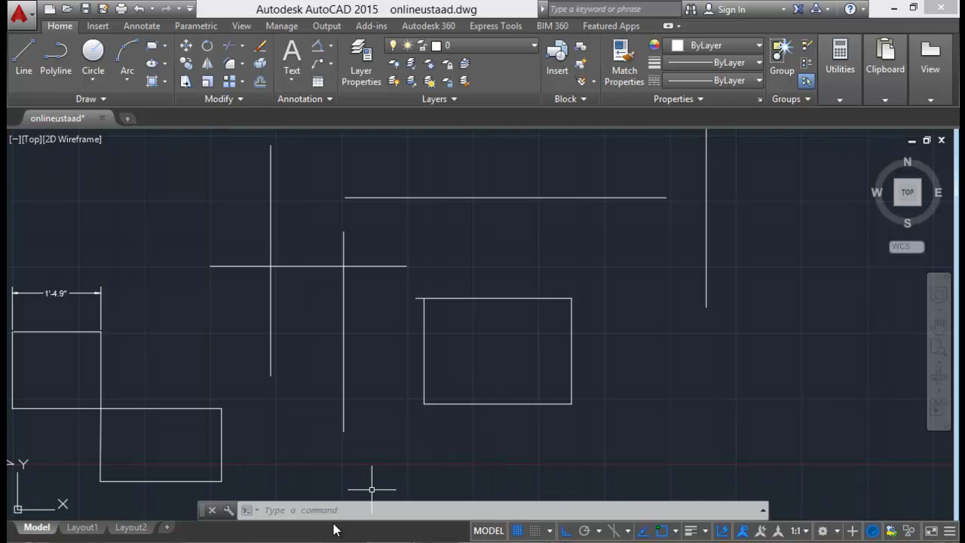
middle_click_drag(423, 435, 374, 432)
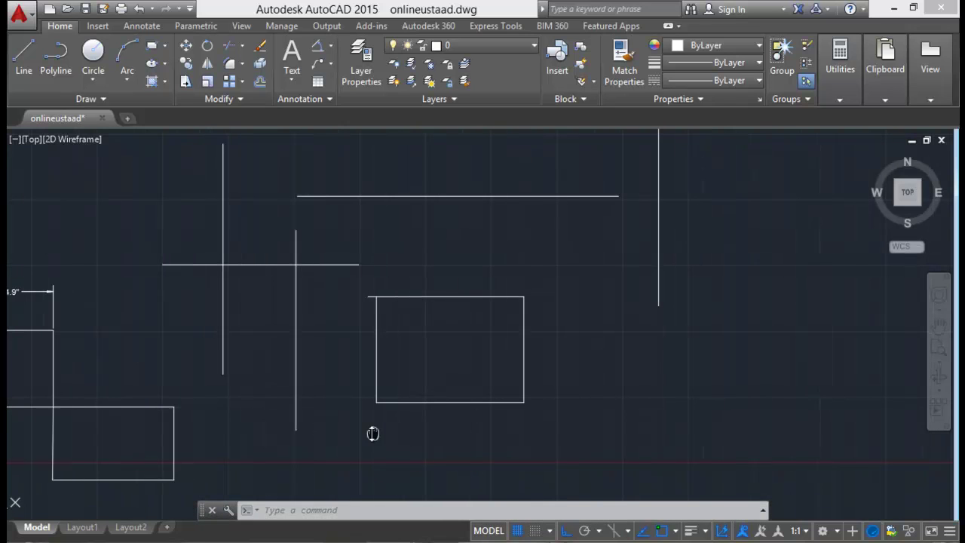
left_click(577, 426)
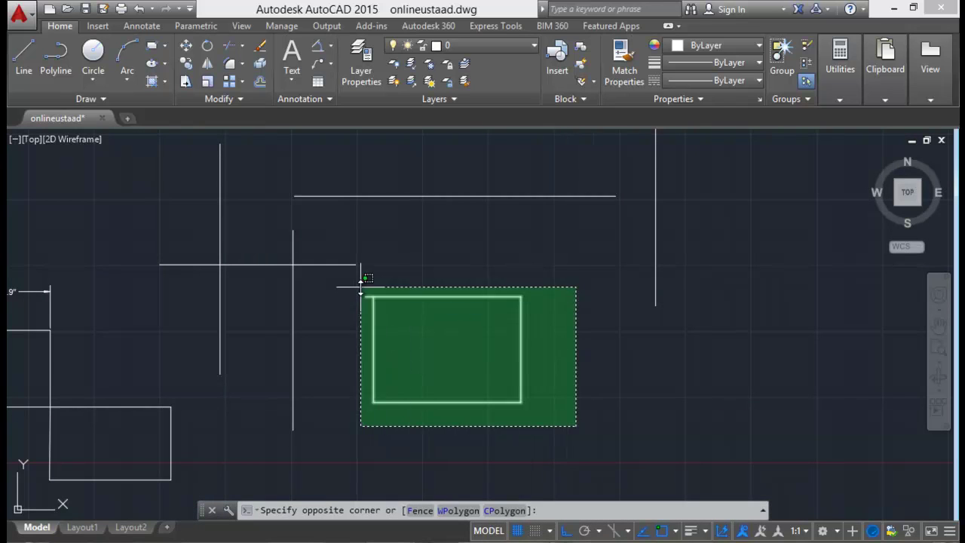
left_click(363, 297)
key("Escape")
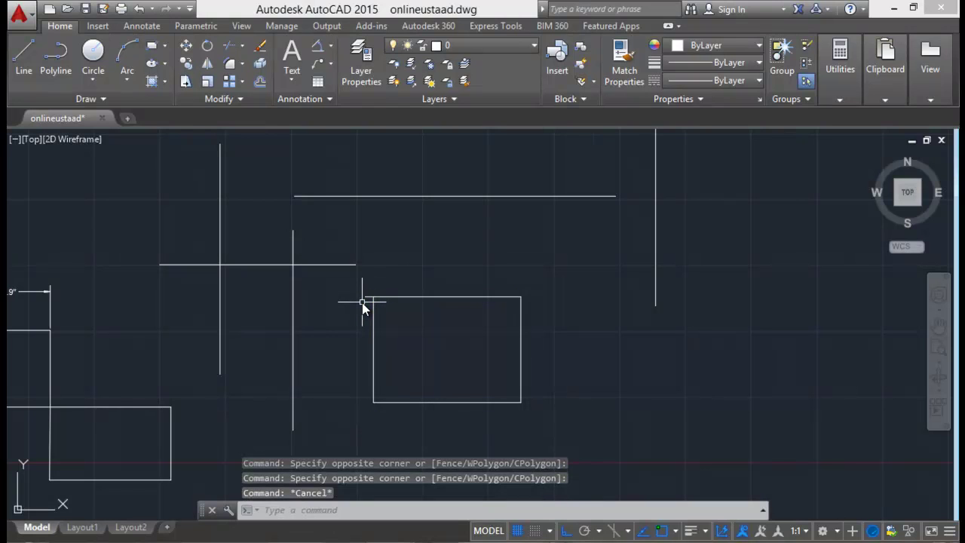
middle_click_drag(442, 345, 390, 343)
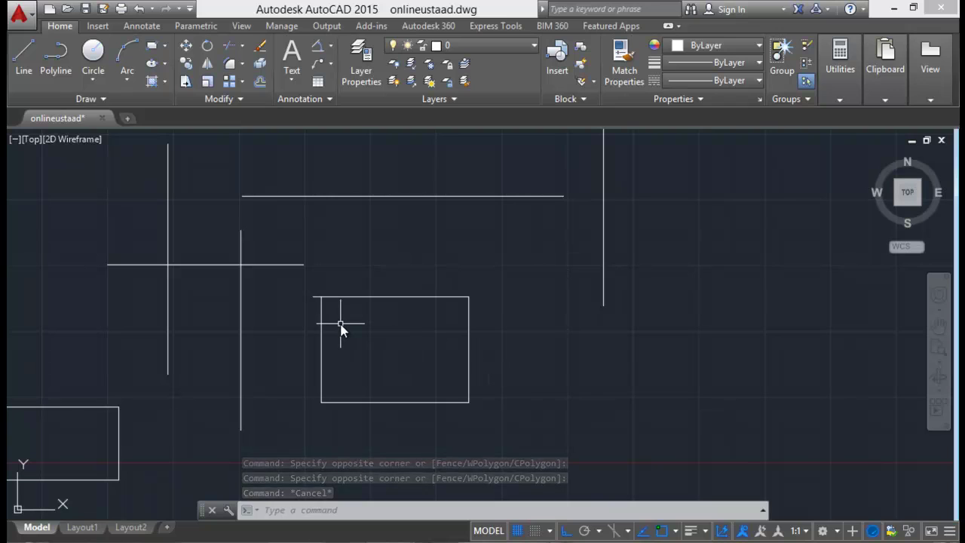
type("l")
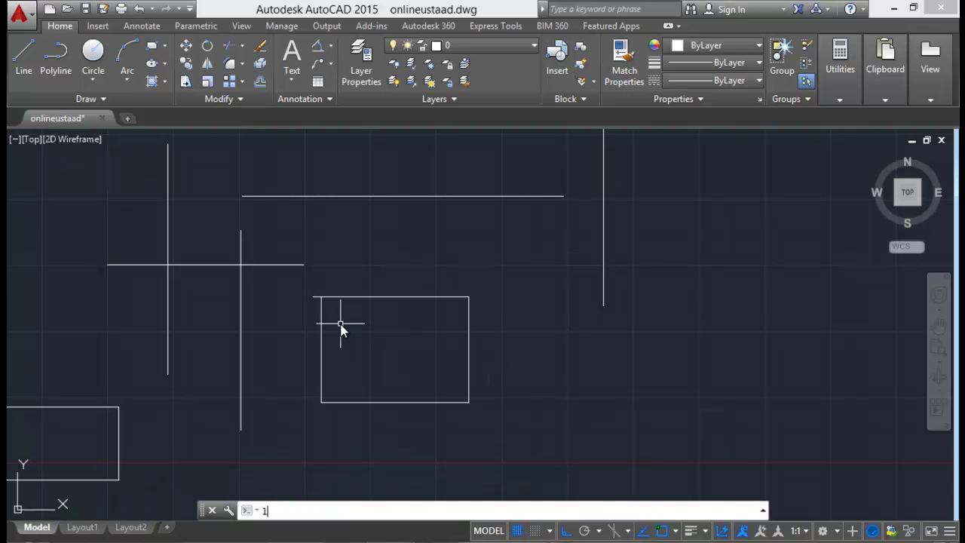
key("Return")
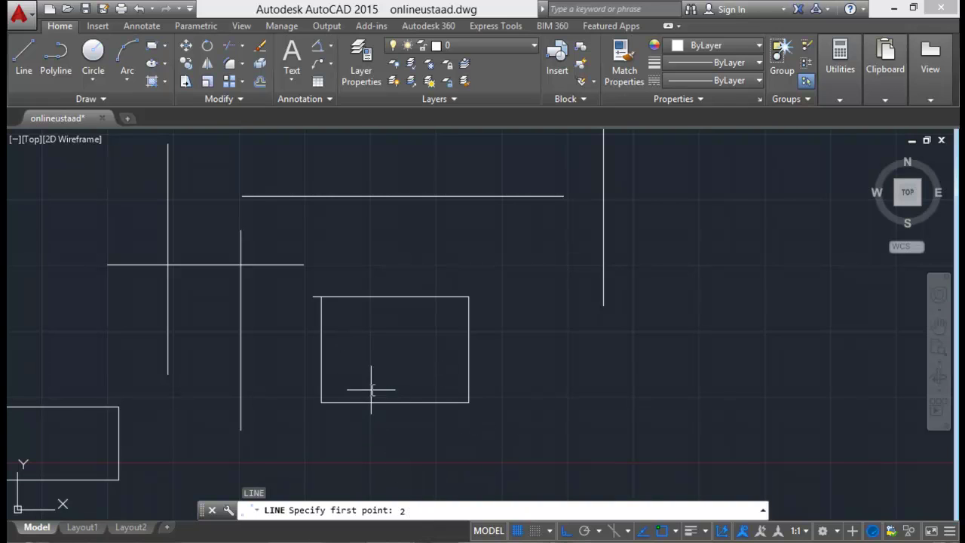
key("Escape")
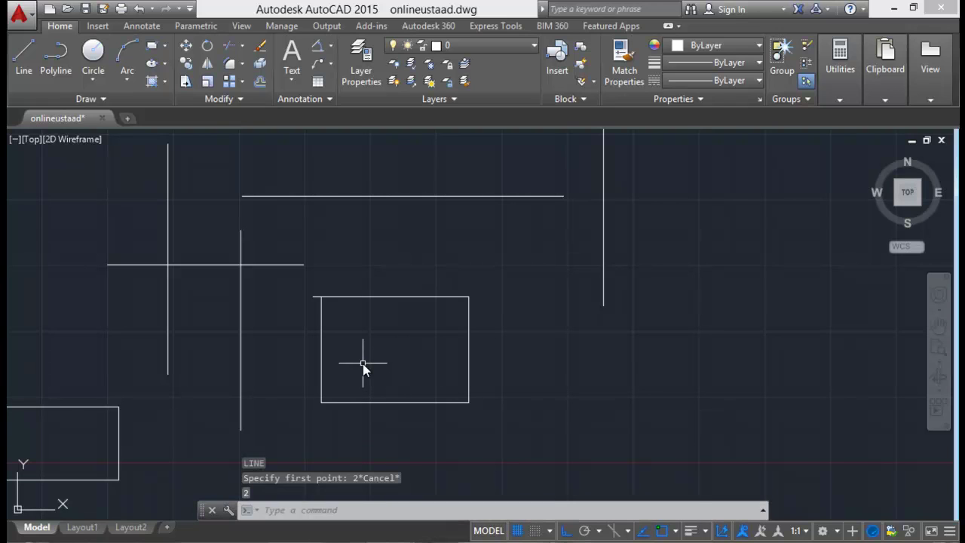
key("Return")
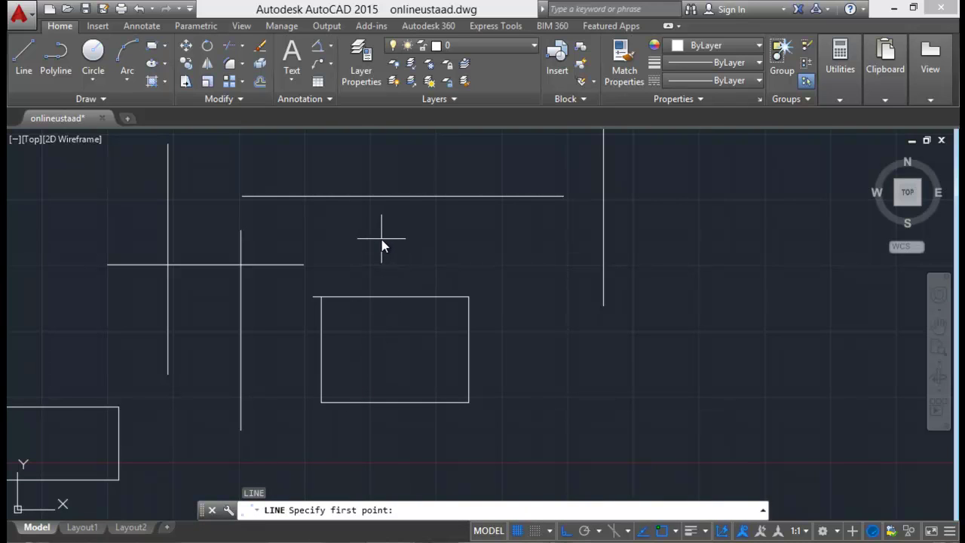
middle_click_drag(402, 264, 445, 373)
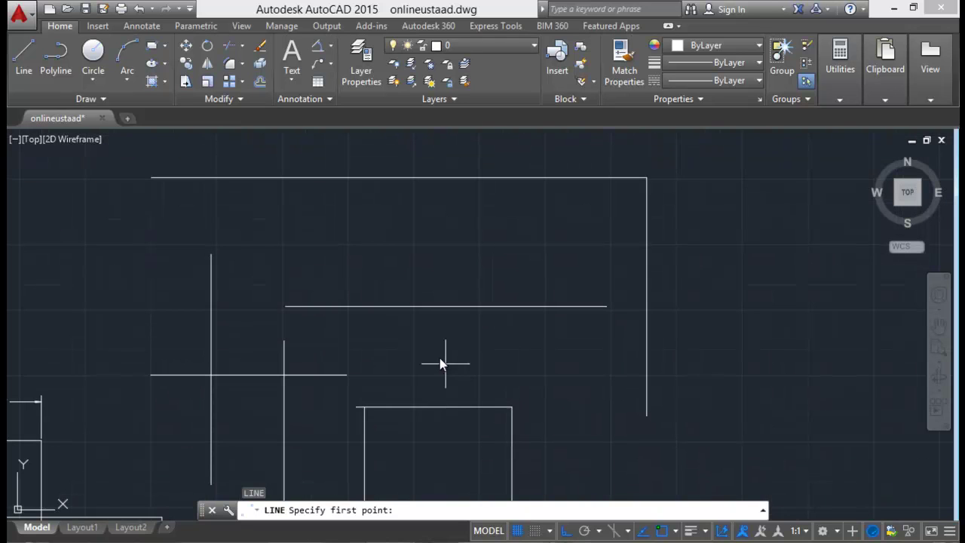
left_click(288, 226)
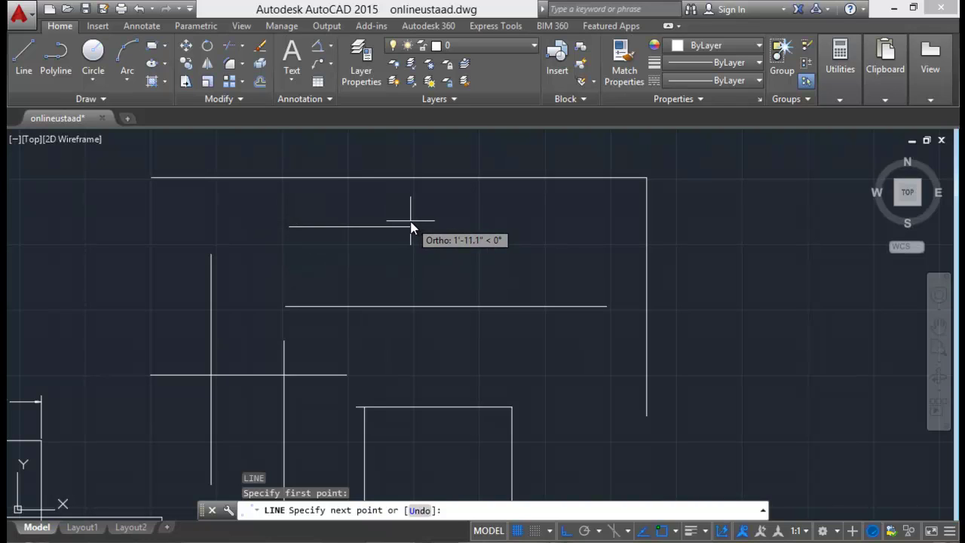
type("2")
key("Return")
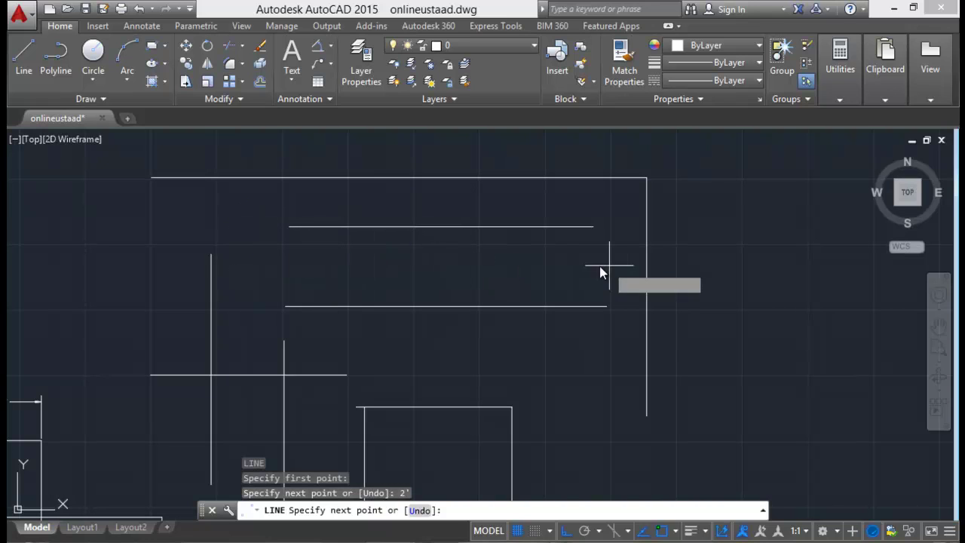
key("Escape")
key("ctrl+z")
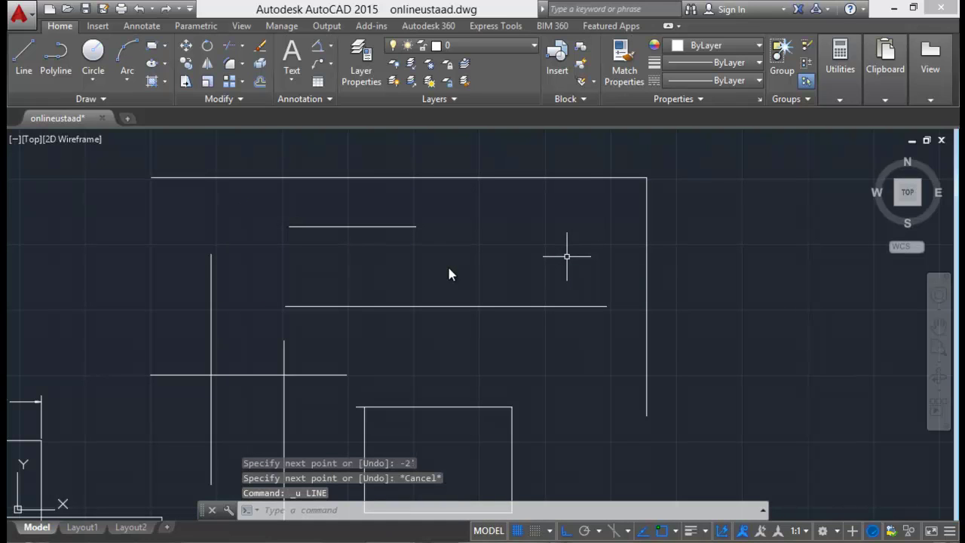
type("u")
key("Return")
Step: Draw a 2-foot horizontal line running left, above the tall left vertical line
type("line")
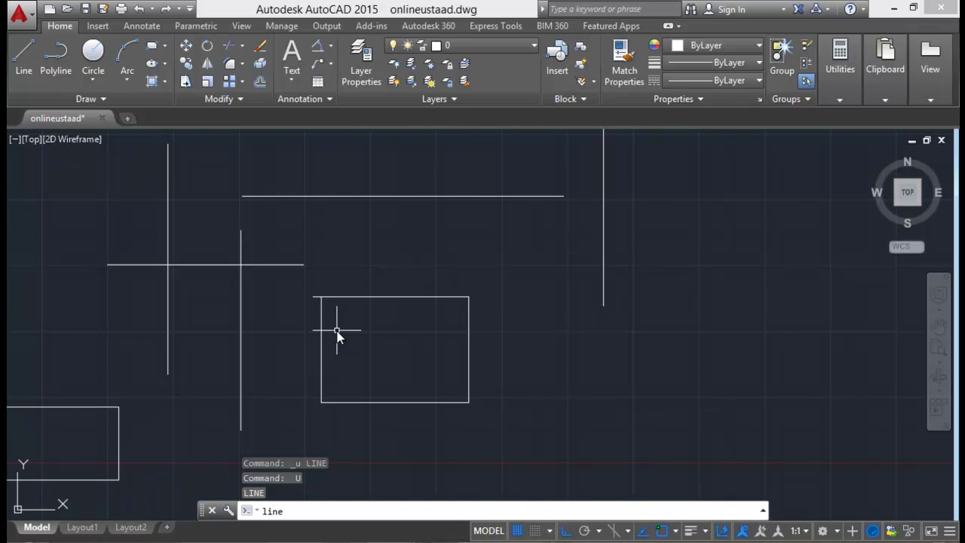
key("Return")
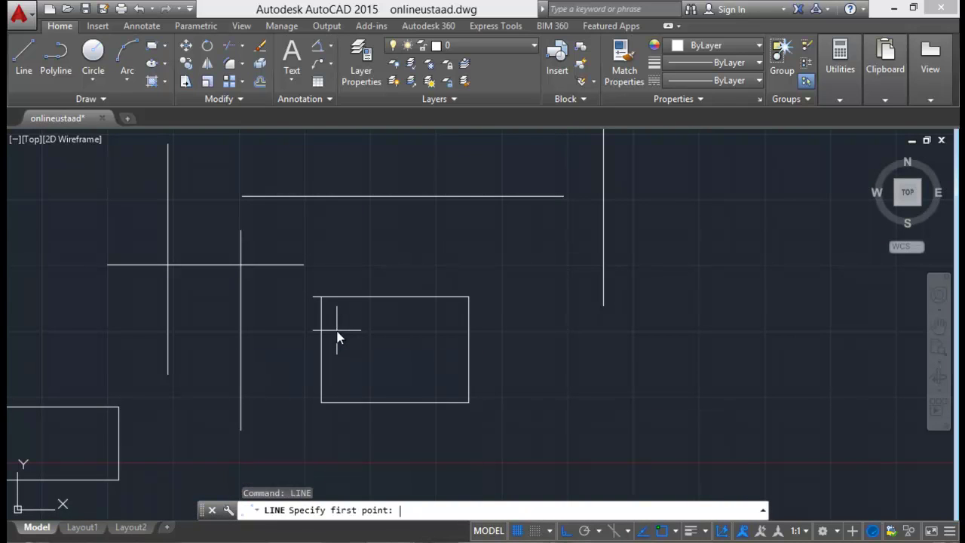
mouse_move(368, 352)
middle_mouse_down()
mouse_move(375, 411)
mouse_move(411, 450)
middle_mouse_up()
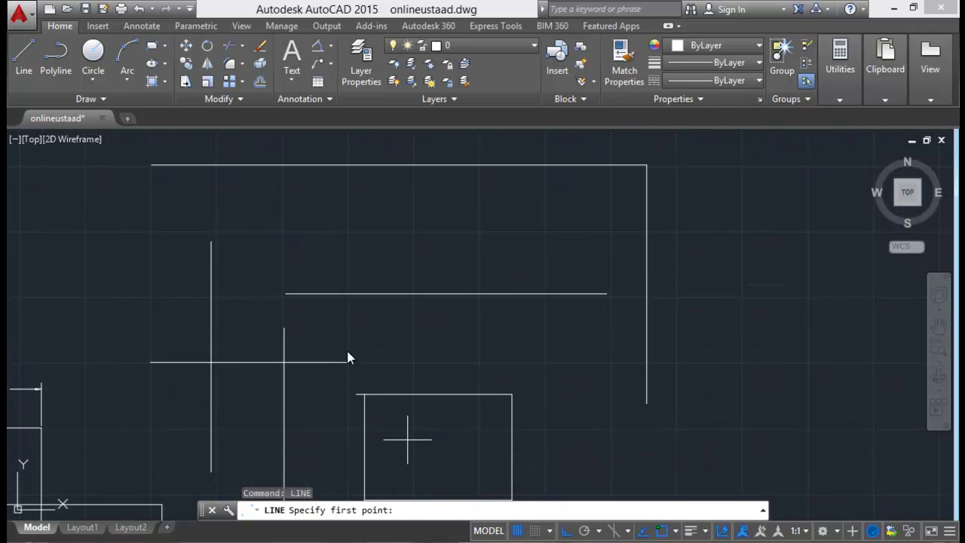
left_click(314, 232)
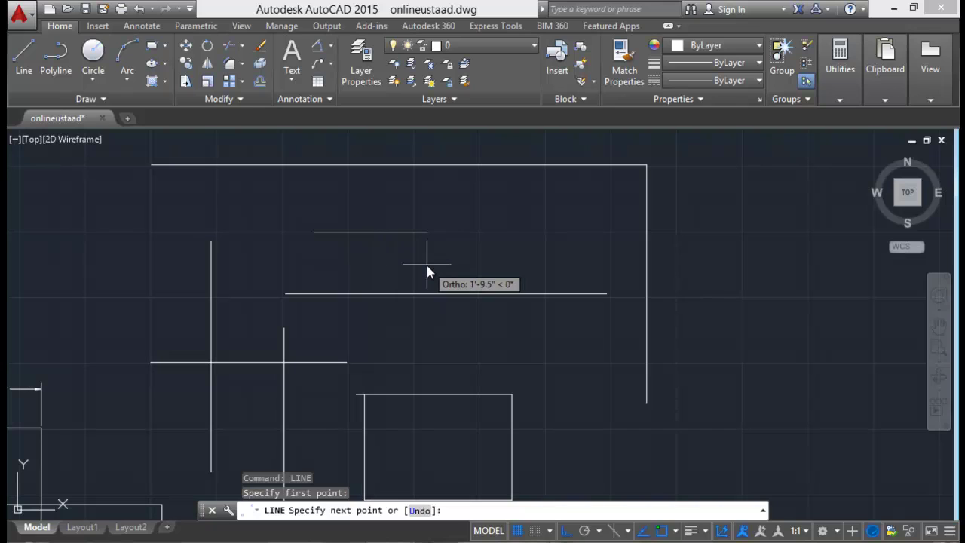
type("-2'")
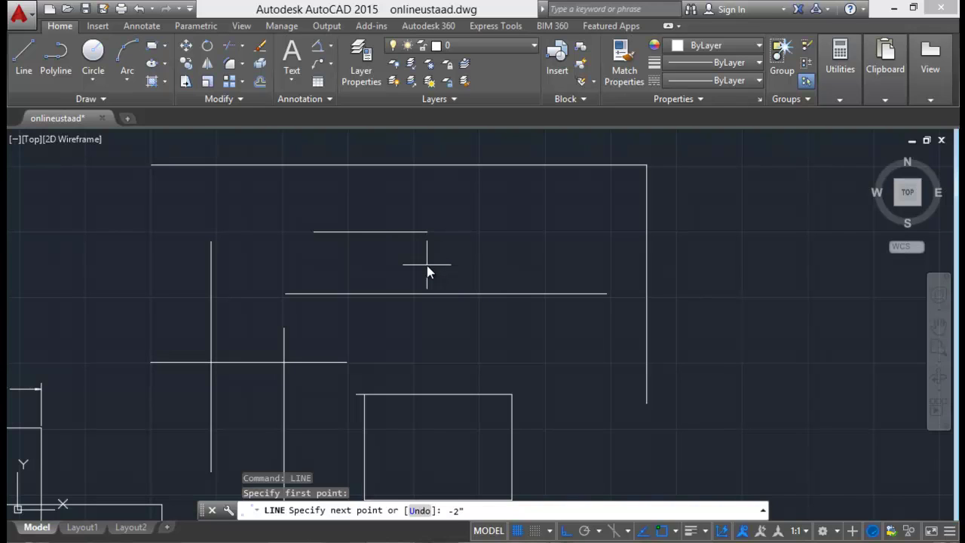
key("Return")
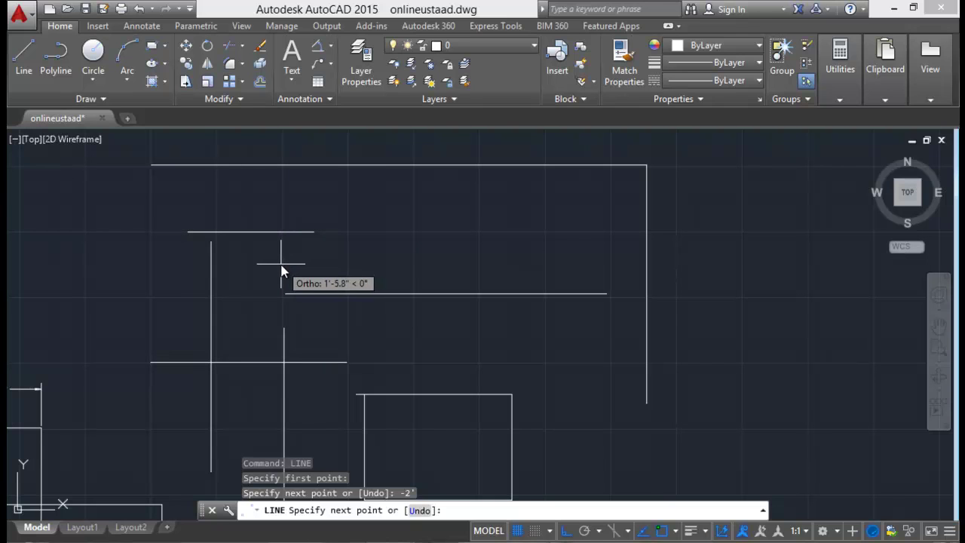
key("Escape")
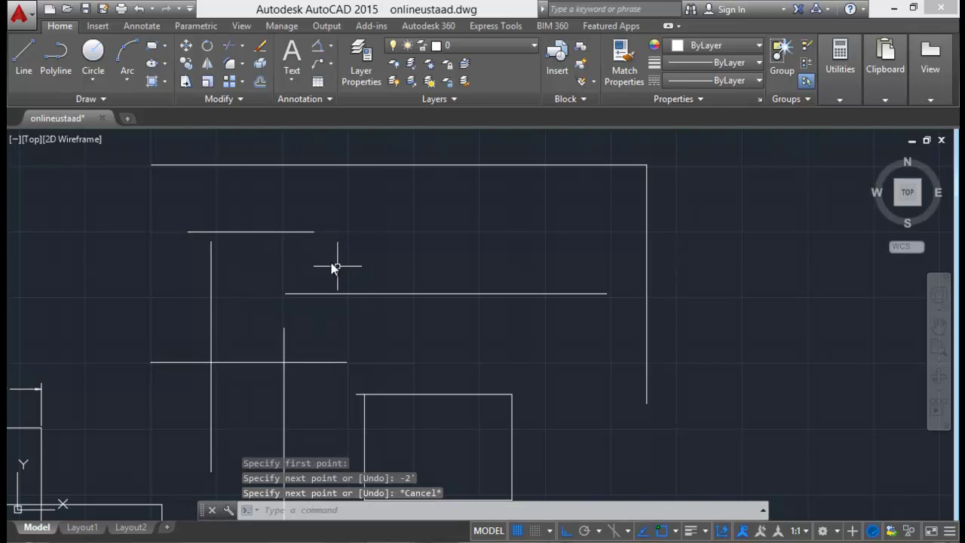
Step: With Ortho on, start a square with a 2-foot side right and a 2-foot side down
key("Return")
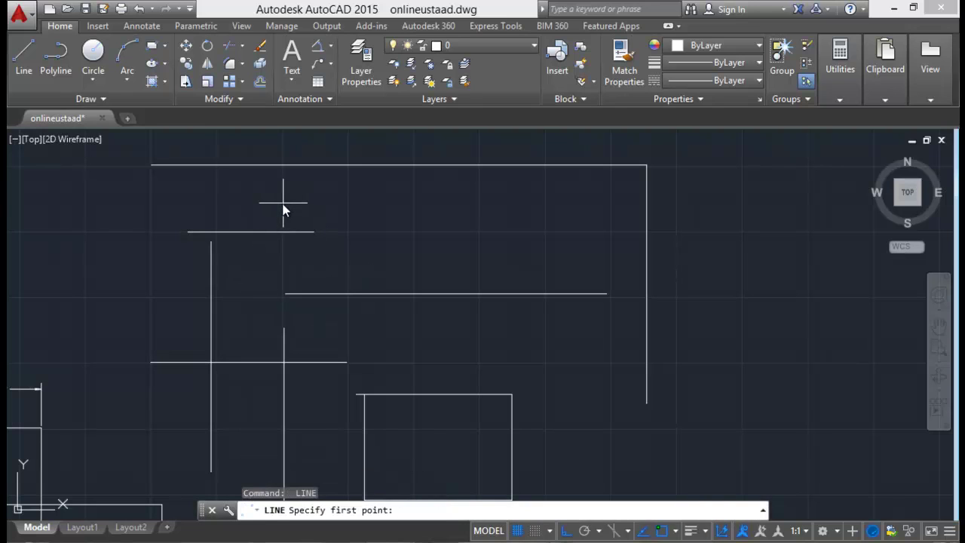
left_click(278, 202)
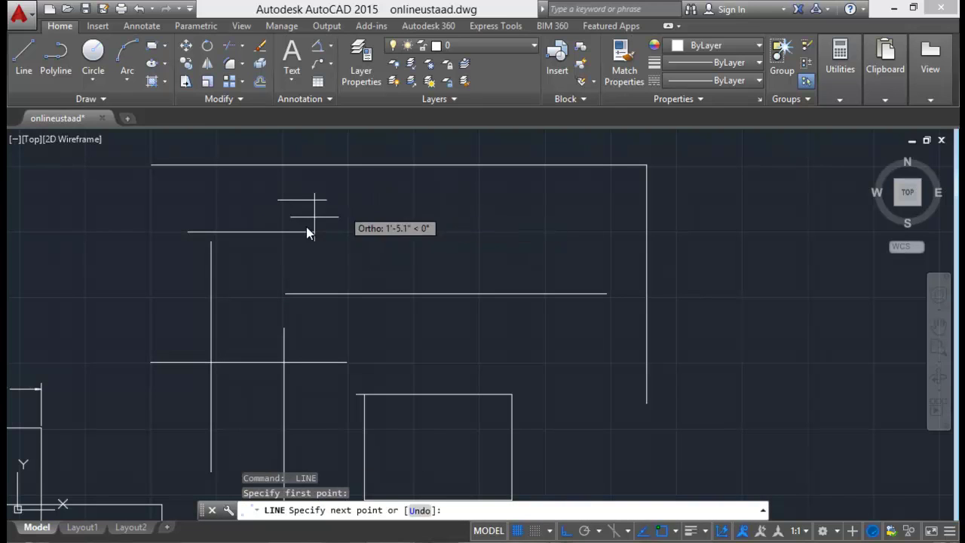
key("F8")
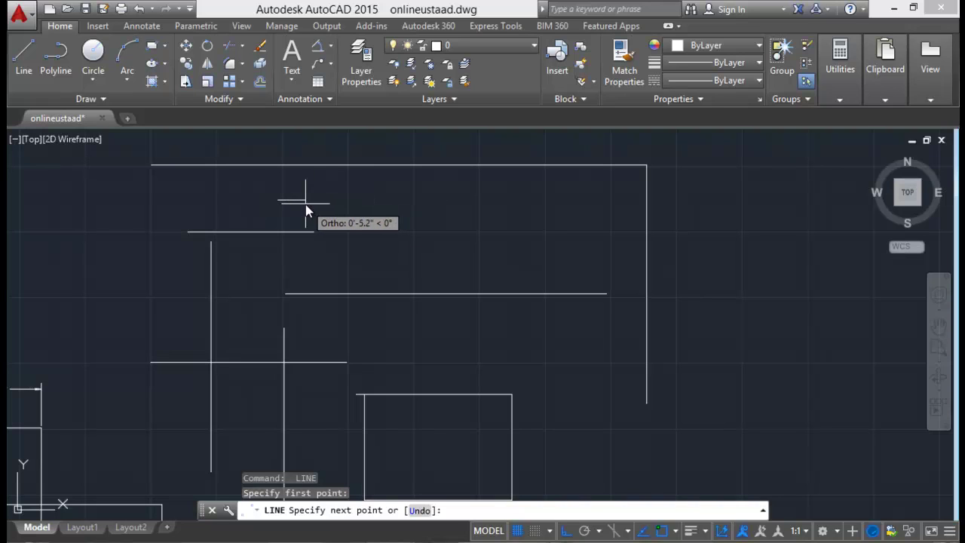
type("2")
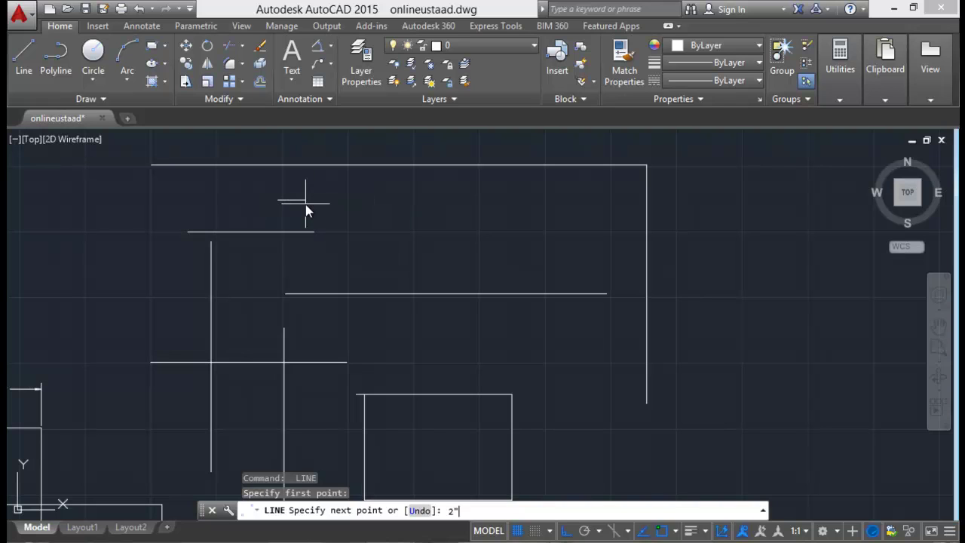
key("Return")
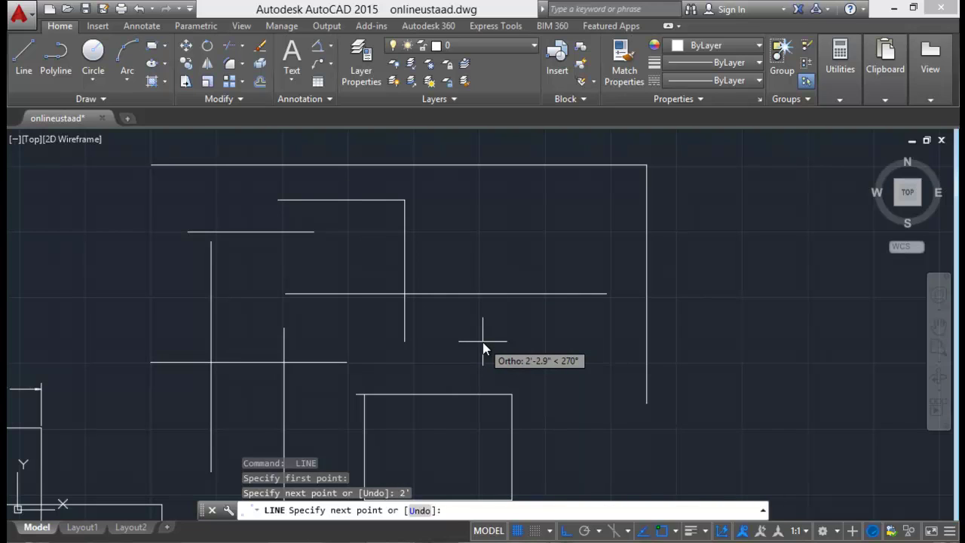
type("'")
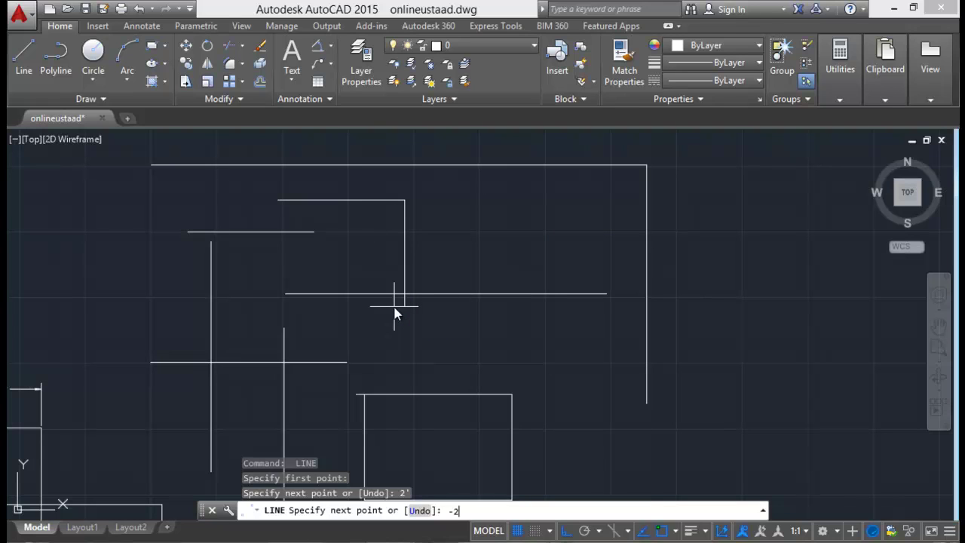
key("Return")
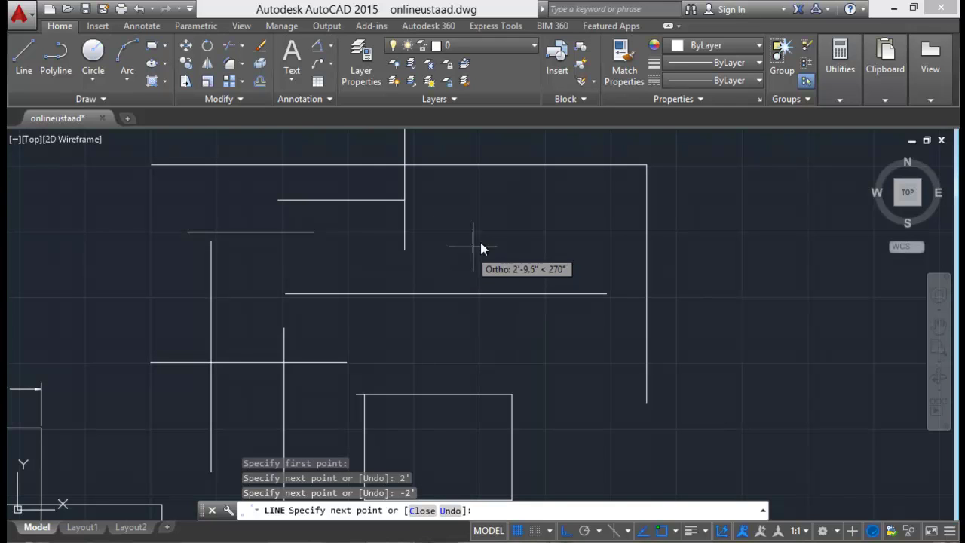
Step: Add the remaining 2-foot sides to close the square
middle_click_drag(526, 229, 538, 378)
type("-2'")
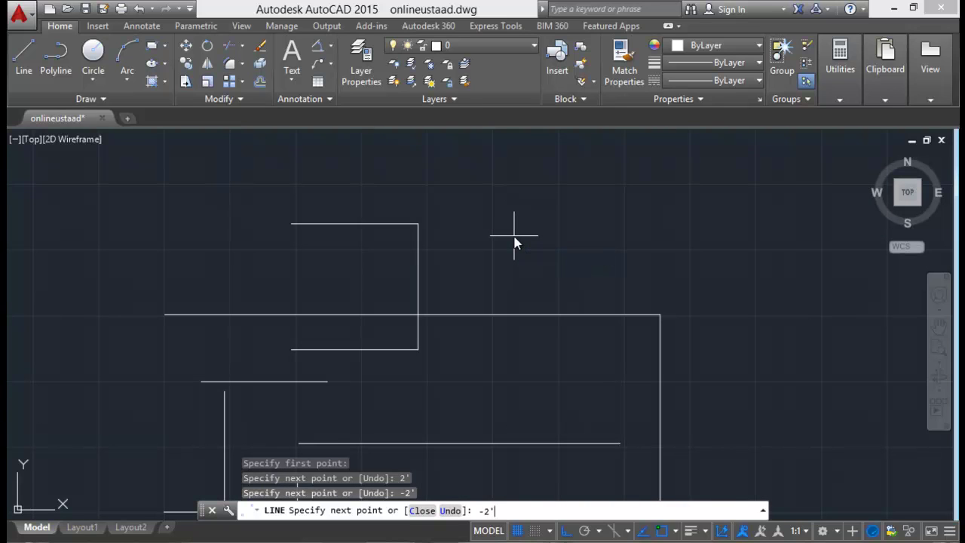
key("Return")
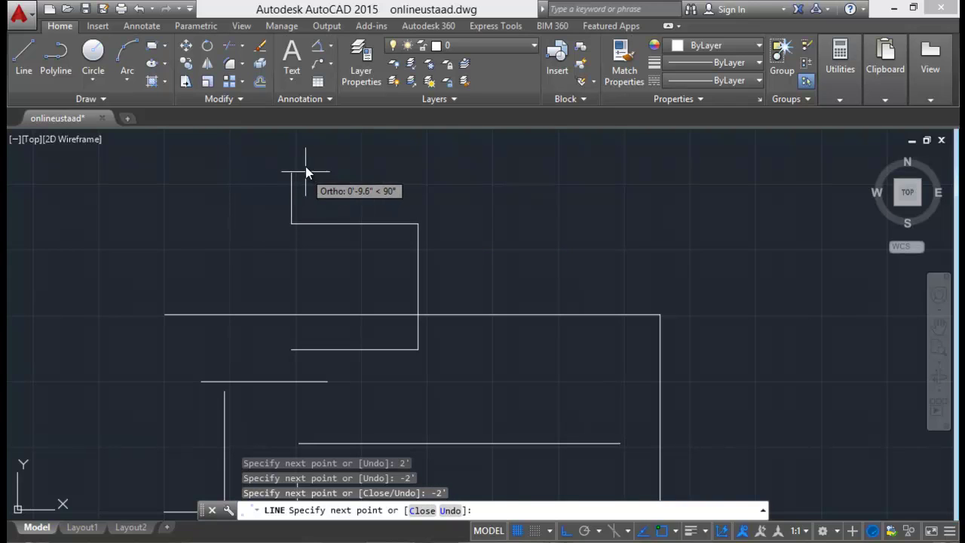
middle_click_drag(305, 163, 317, 232)
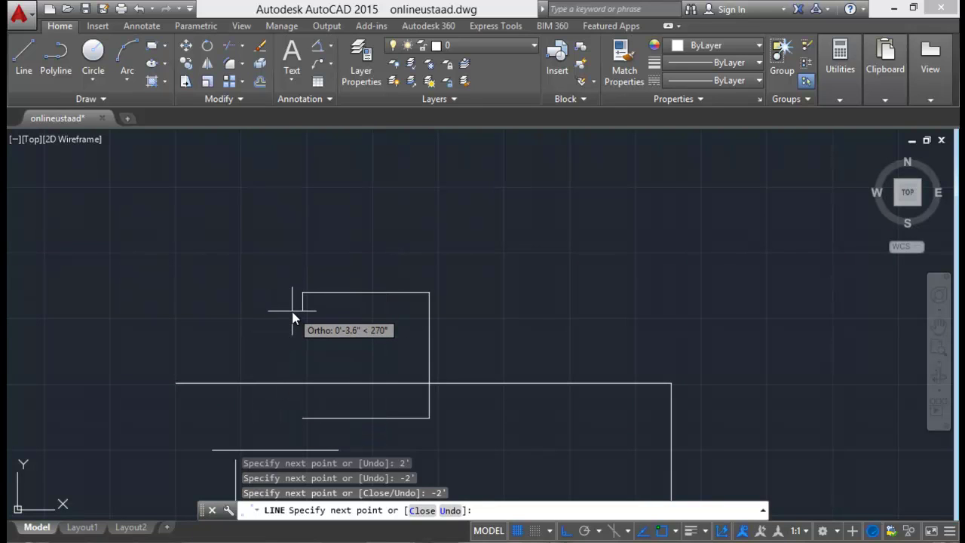
type("2")
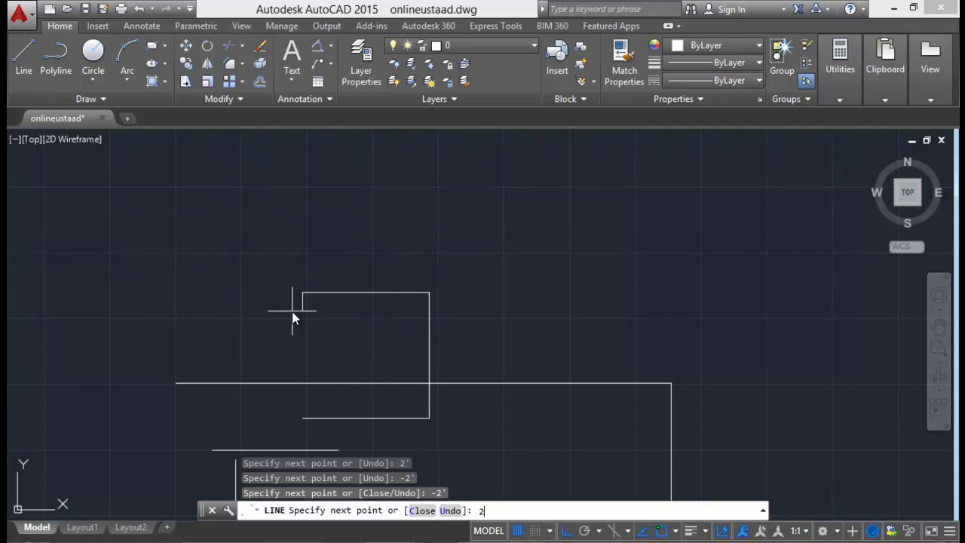
key("Return")
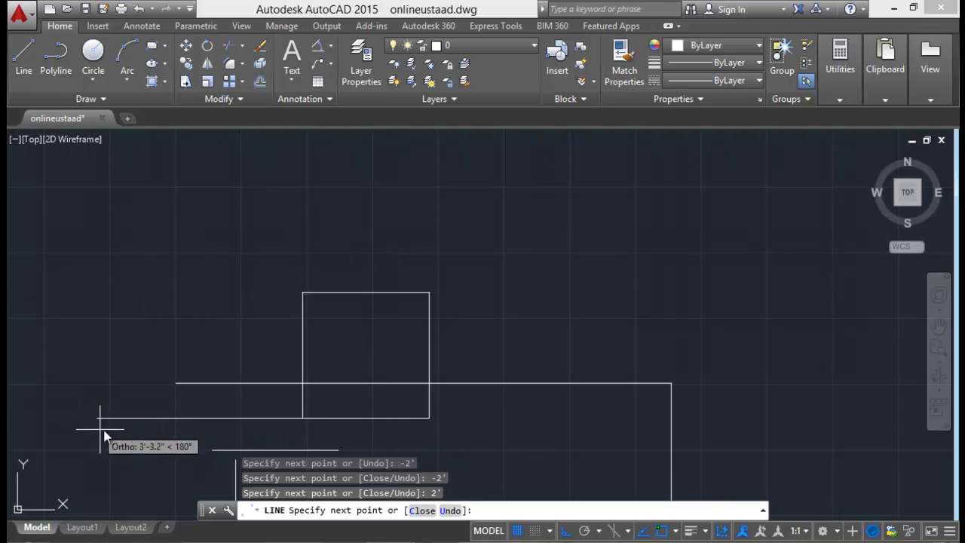
middle_click_drag(259, 437, 254, 345)
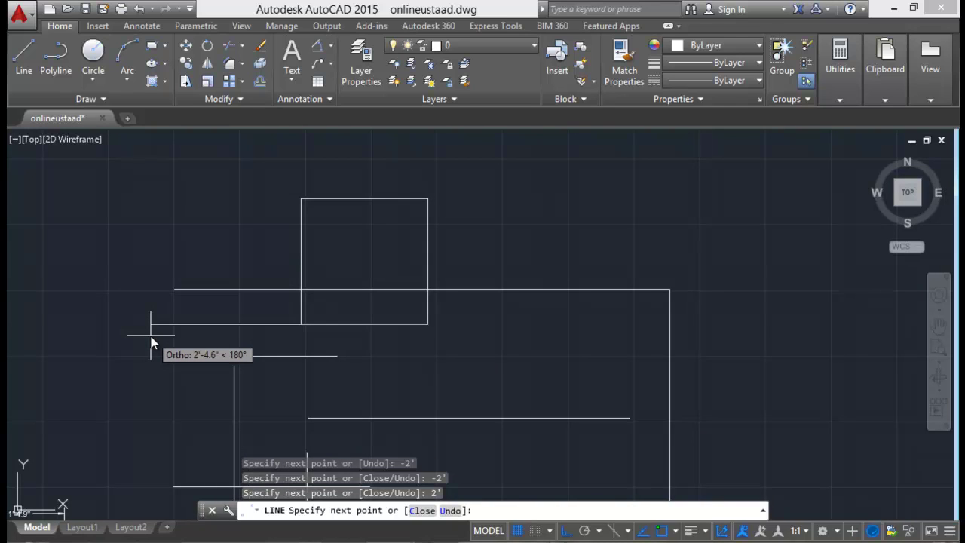
key("Escape")
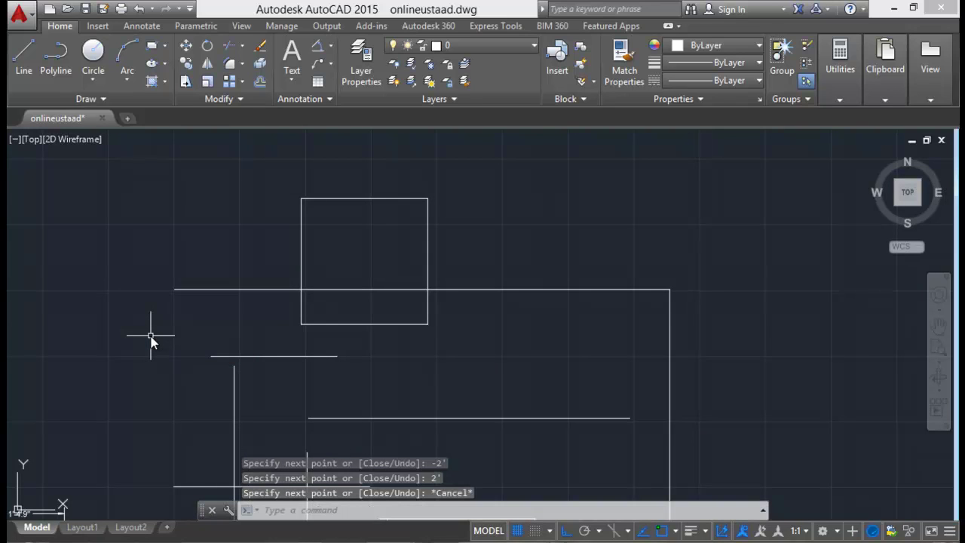
Step: Draw a 2-foot line at 50° using @2'<50
scroll(168, 324, "down", 2)
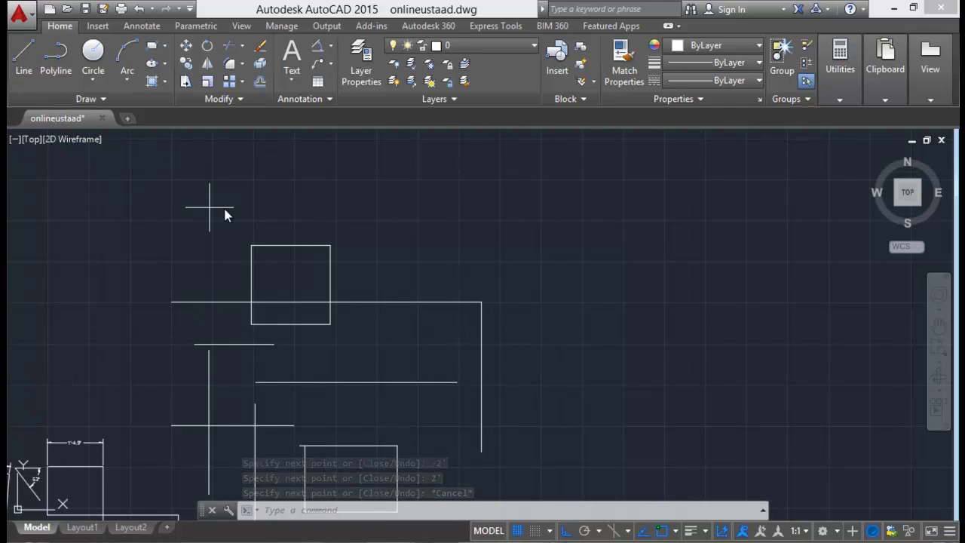
key("l")
key("Return")
left_click(249, 222)
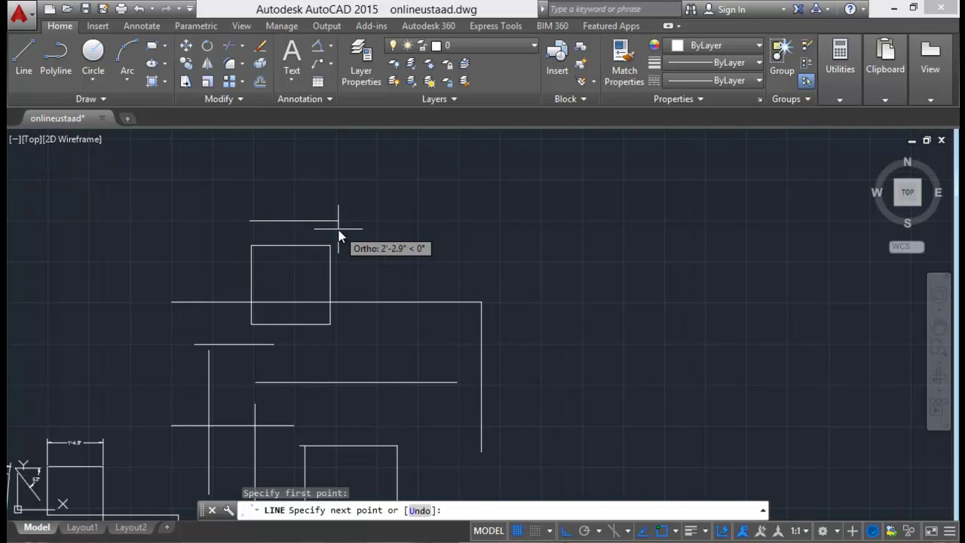
type("@2'>")
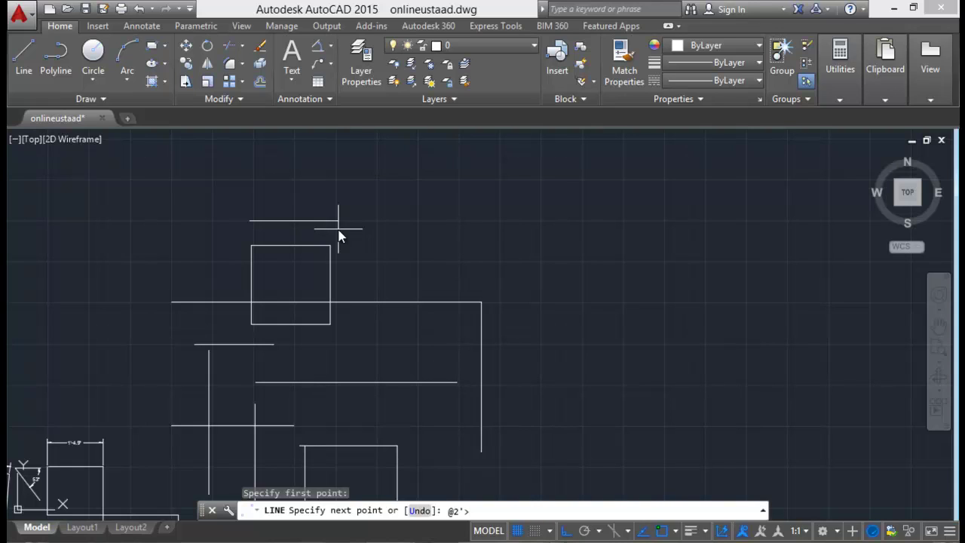
type("50")
key("Return")
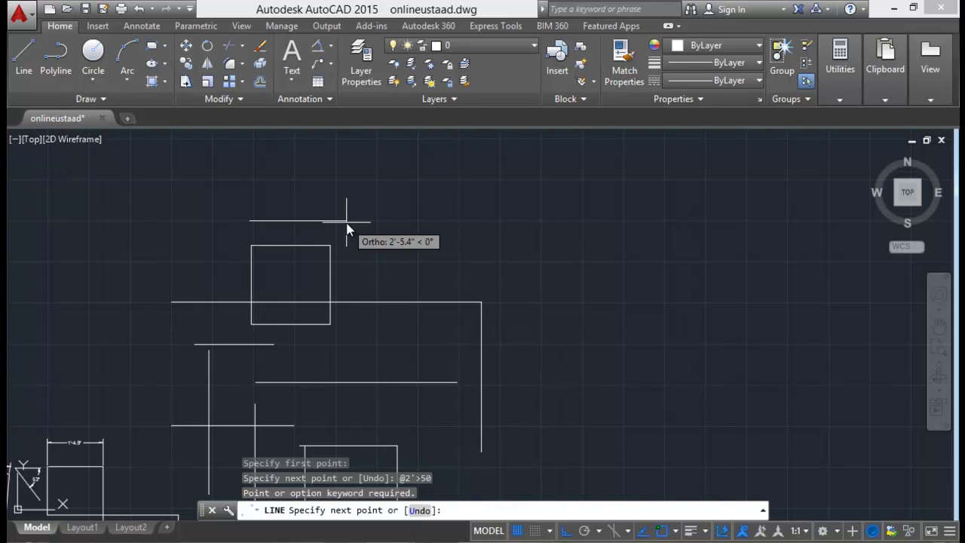
type("@2'<")
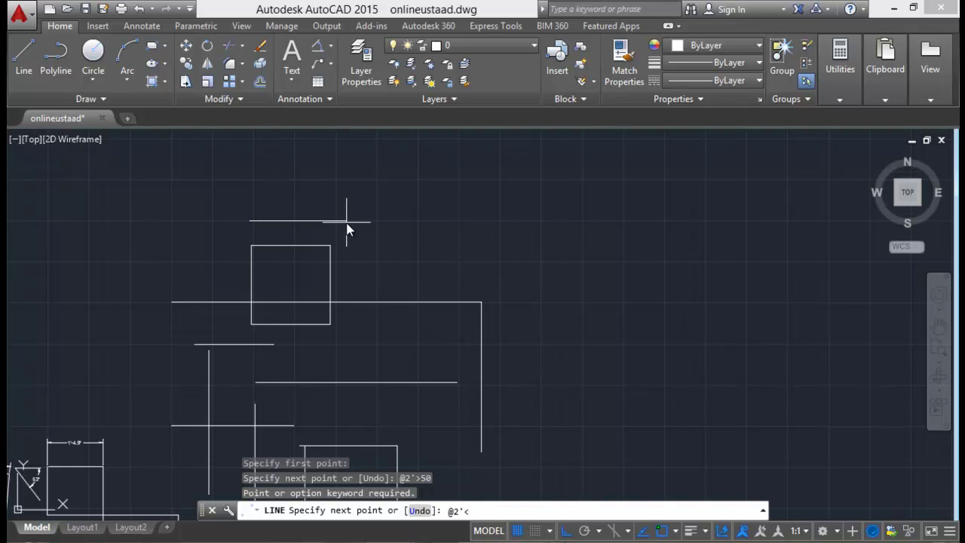
type("50")
key("Return")
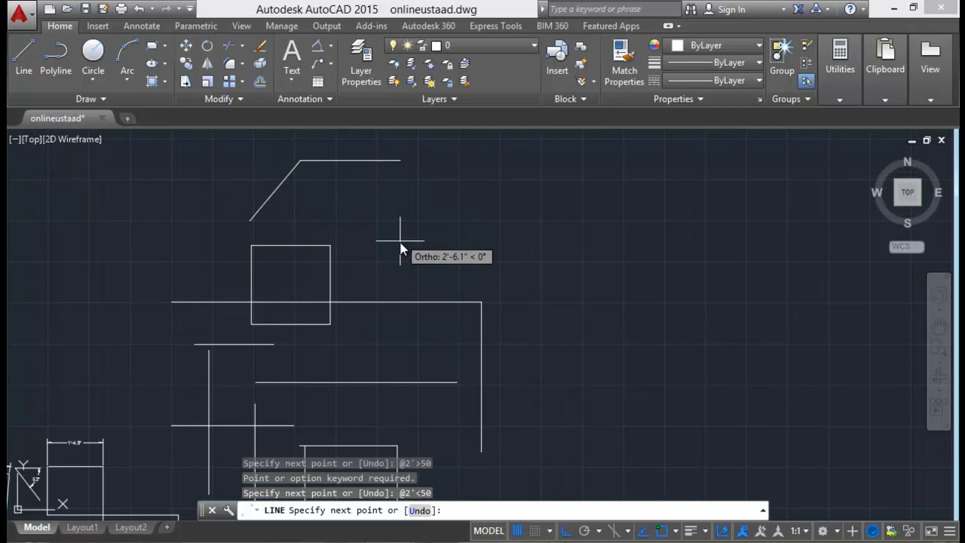
middle_click_drag(306, 207, 306, 258)
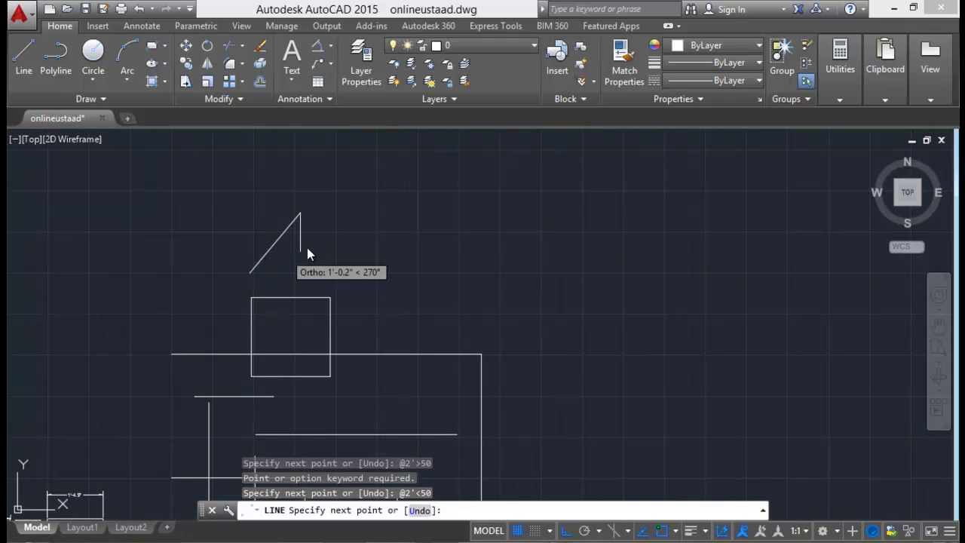
key("Escape")
Step: Draw a horizontal line running right from the angled line's lower end
key("Return")
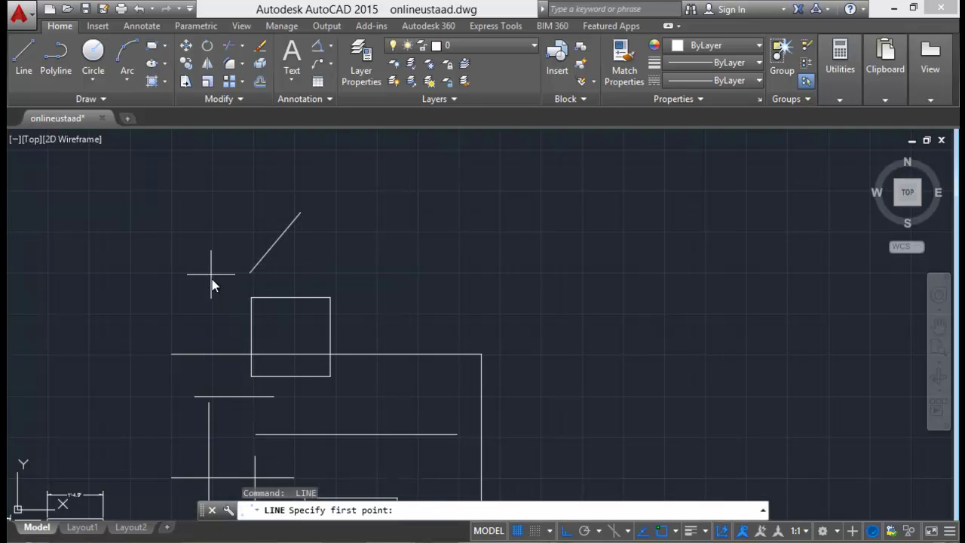
left_click(246, 279)
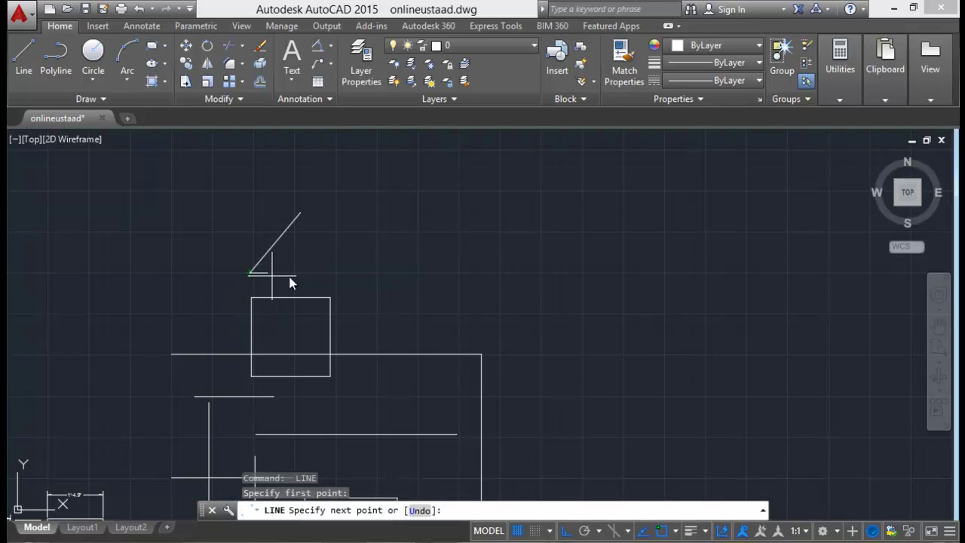
left_click(344, 273)
key("Escape")
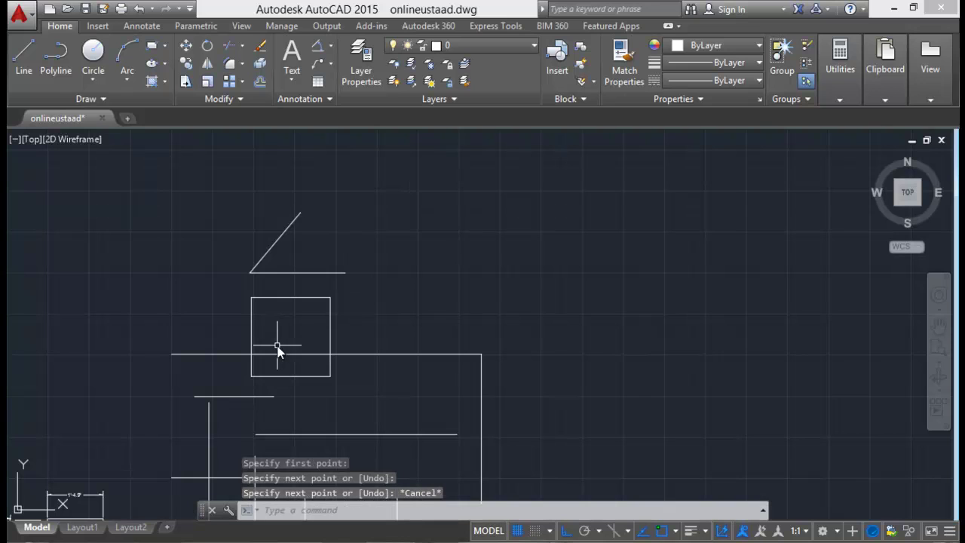
Step: Add an Angular dimension of 50° between the horizontal base line and the inclined line
left_click(330, 47)
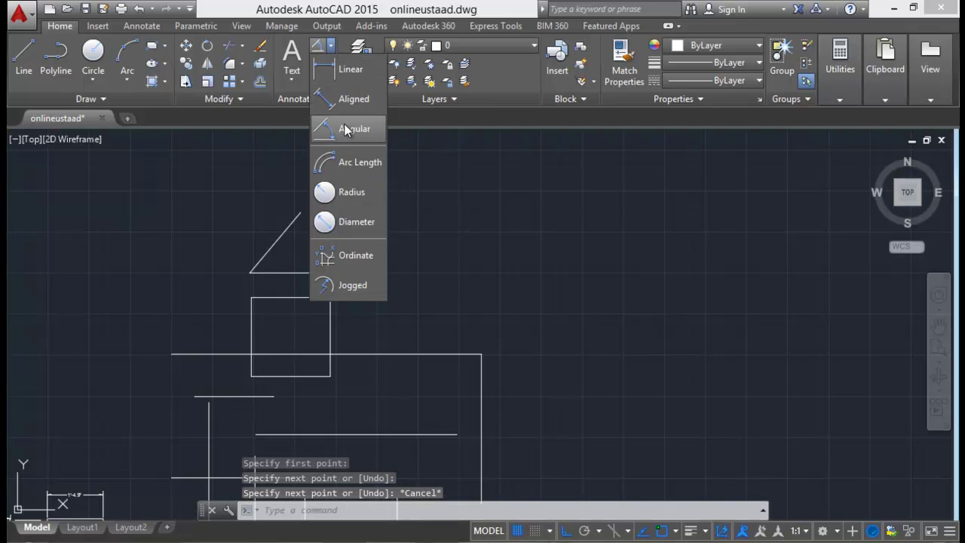
left_click(344, 129)
left_click(286, 273)
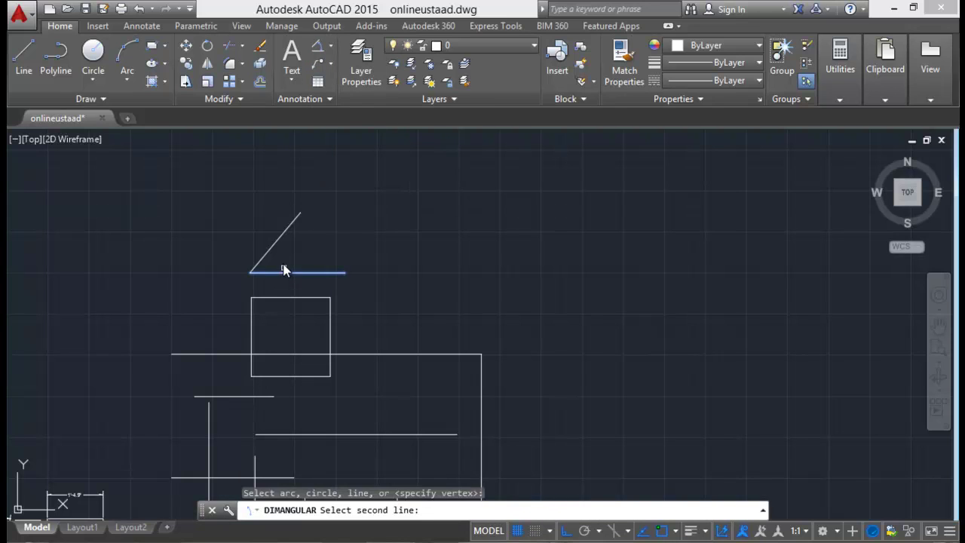
left_click(274, 247)
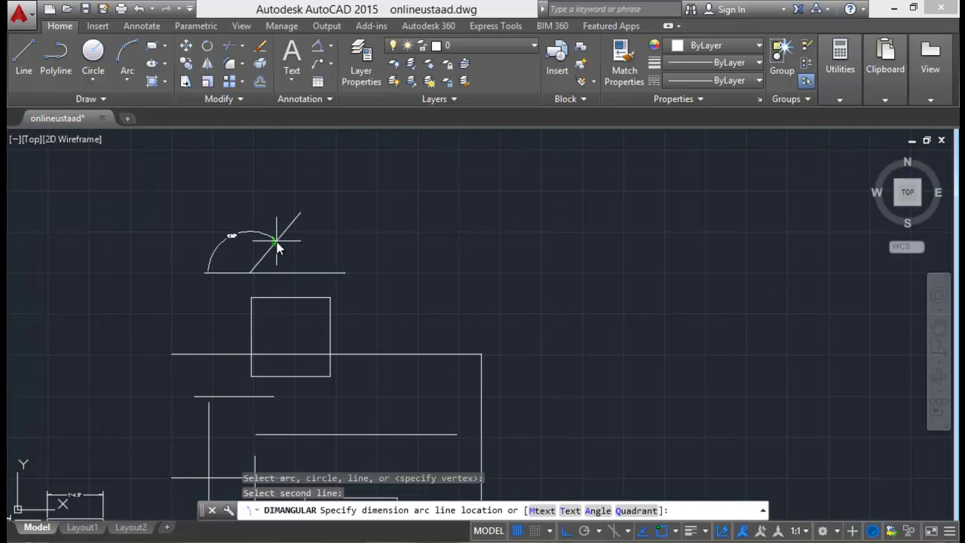
left_click(354, 266)
scroll(344, 226, "up", 3)
scroll(335, 238, "up", 3)
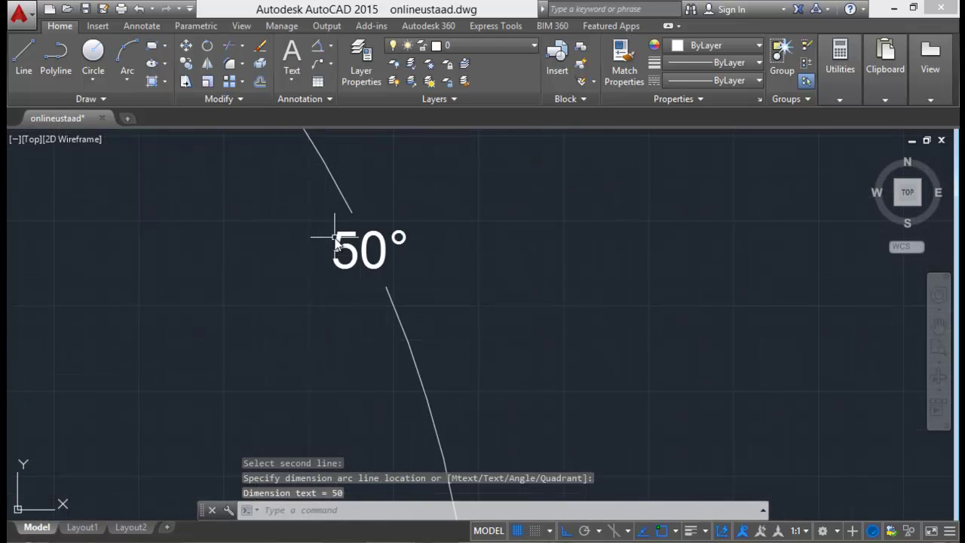
scroll(335, 239, "down", 5)
scroll(285, 277, "up", 2)
scroll(283, 292, "up", 2)
mouse_move(283, 293)
middle_mouse_down()
mouse_move(287, 311)
mouse_move(453, 212)
middle_mouse_up()
scroll(287, 310, "down", 2)
Step: Bring the dimensioned triangle into view and run DIMSCALE to set the dimension scale
scroll(304, 315, "down", 2)
middle_click_drag(198, 431, 317, 359)
scroll(151, 377, "up", 1)
scroll(150, 369, "down", 1)
middle_click_drag(402, 359, 259, 445)
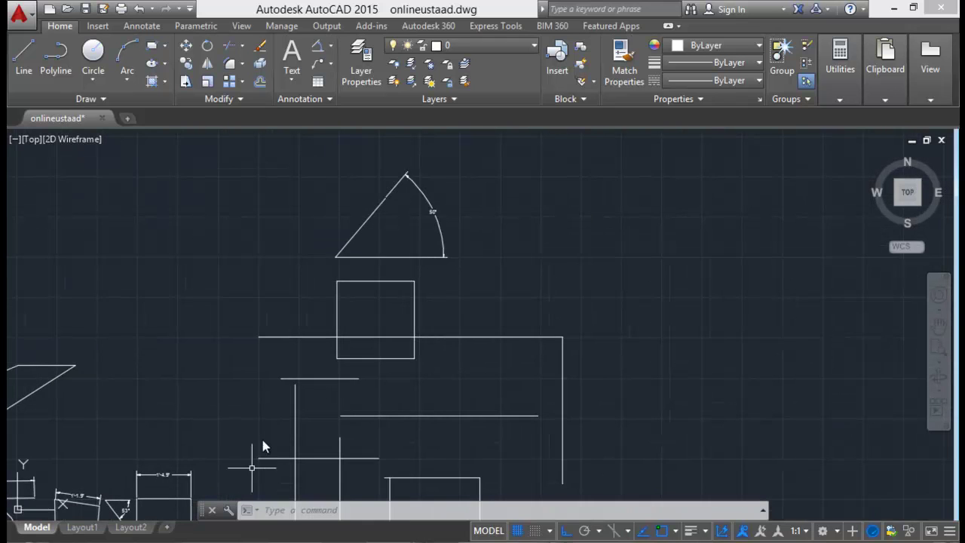
middle_click_drag(327, 308, 291, 319)
scroll(300, 347, "down", 1)
scroll(322, 347, "up", 1)
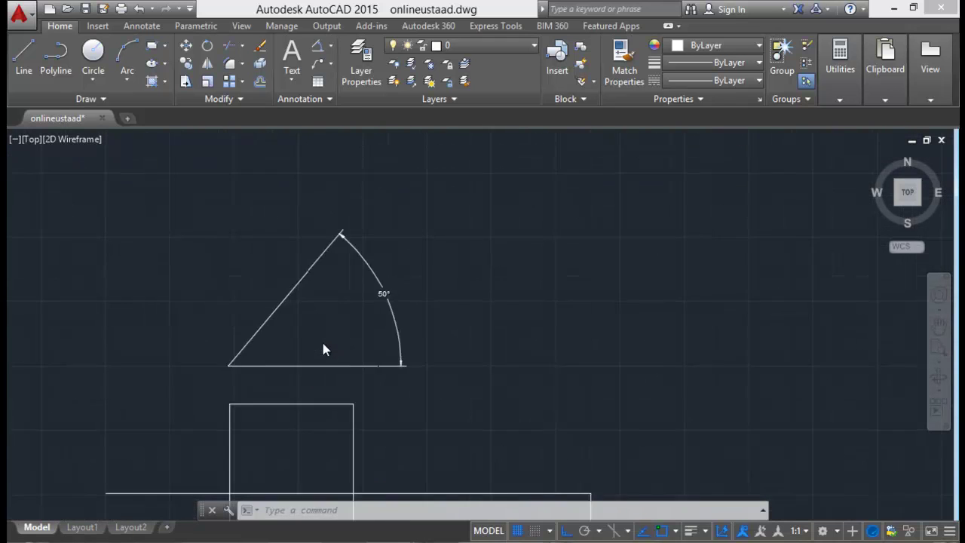
scroll(323, 347, "down", 1)
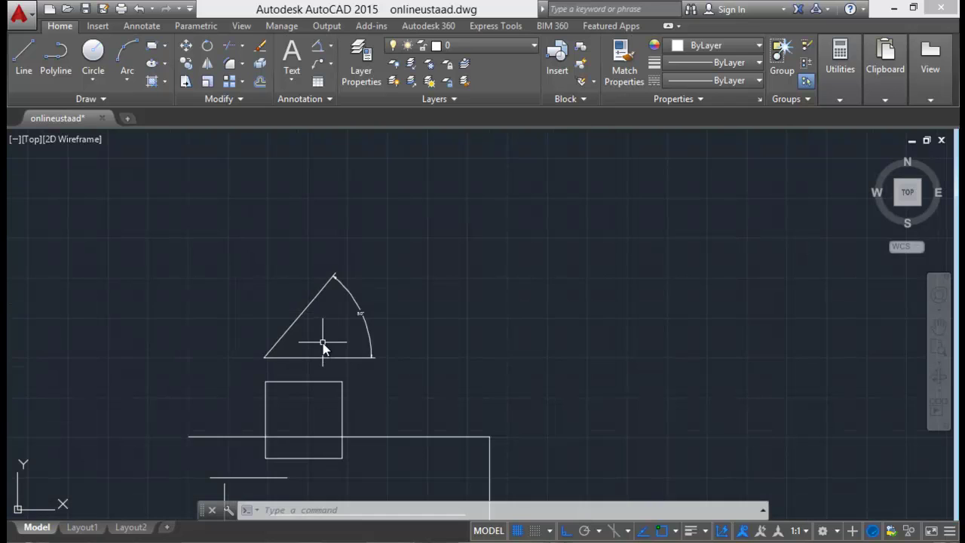
scroll(323, 347, "up", 2)
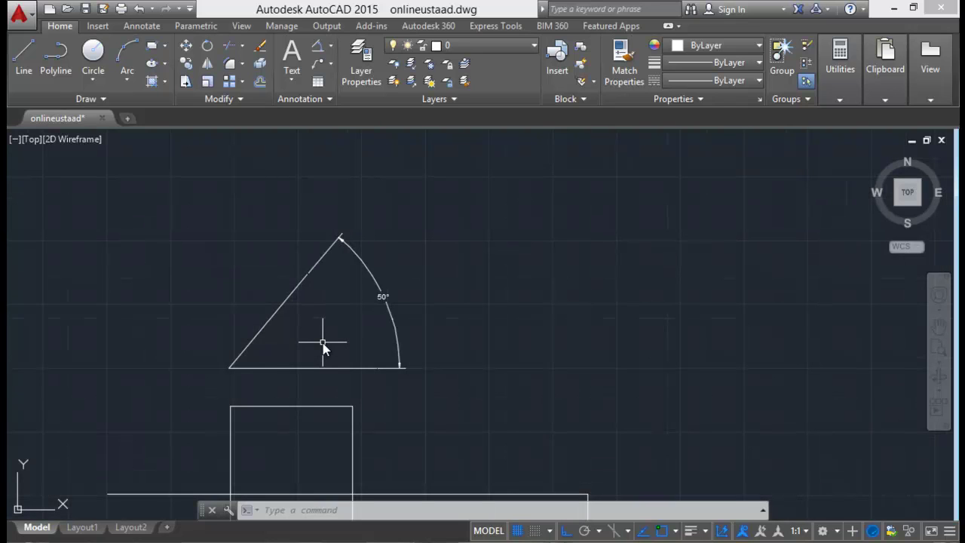
type("dimscale")
key("Return")
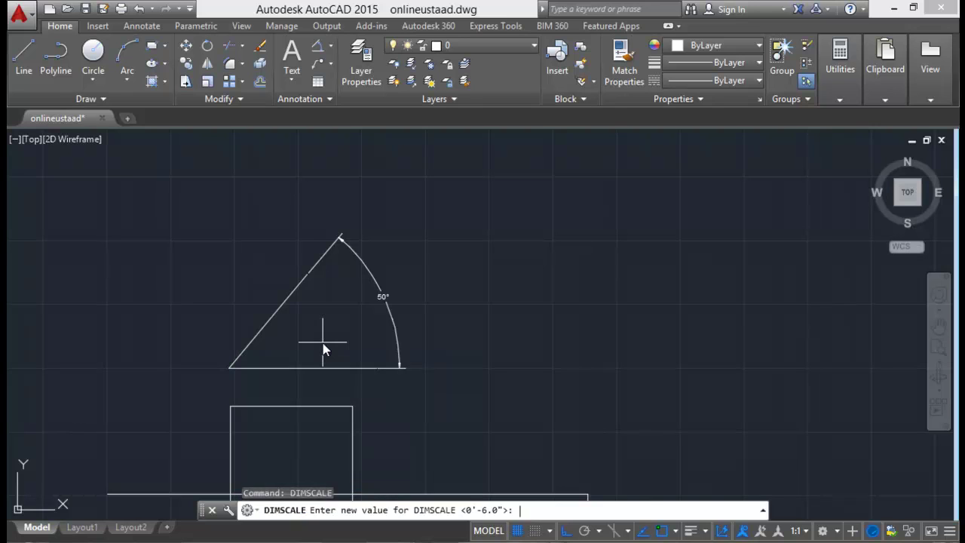
key("Return")
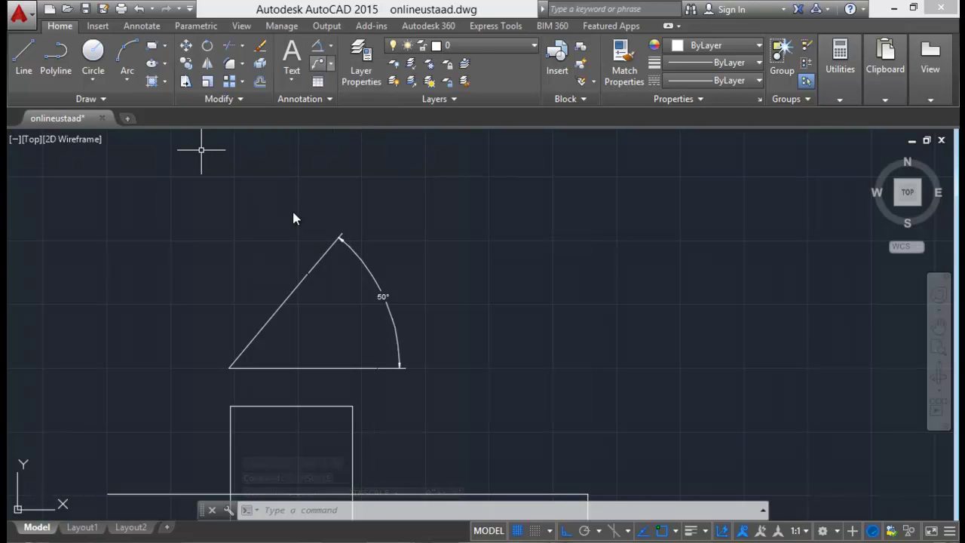
Step: Update the 50° angular dimension to the current dimension style settings
left_click(147, 25)
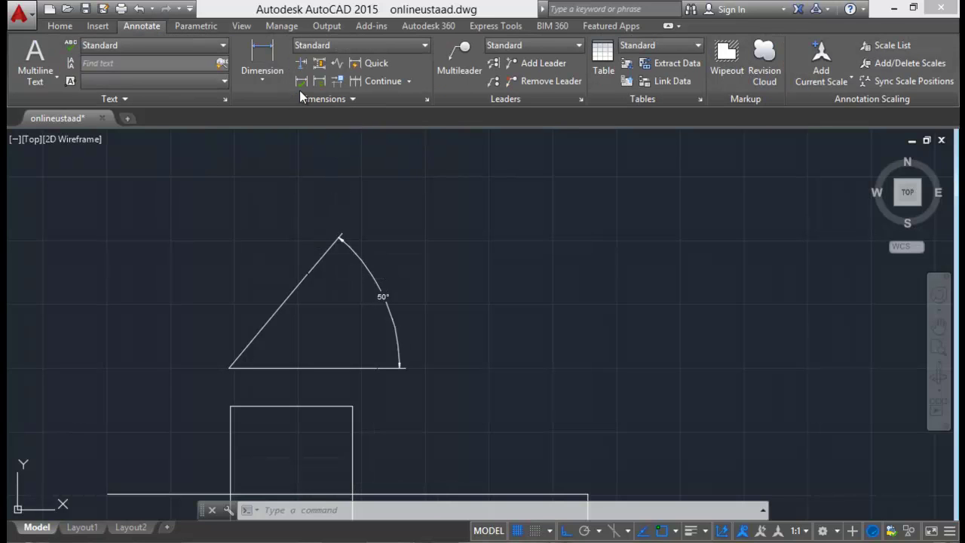
left_click(320, 81)
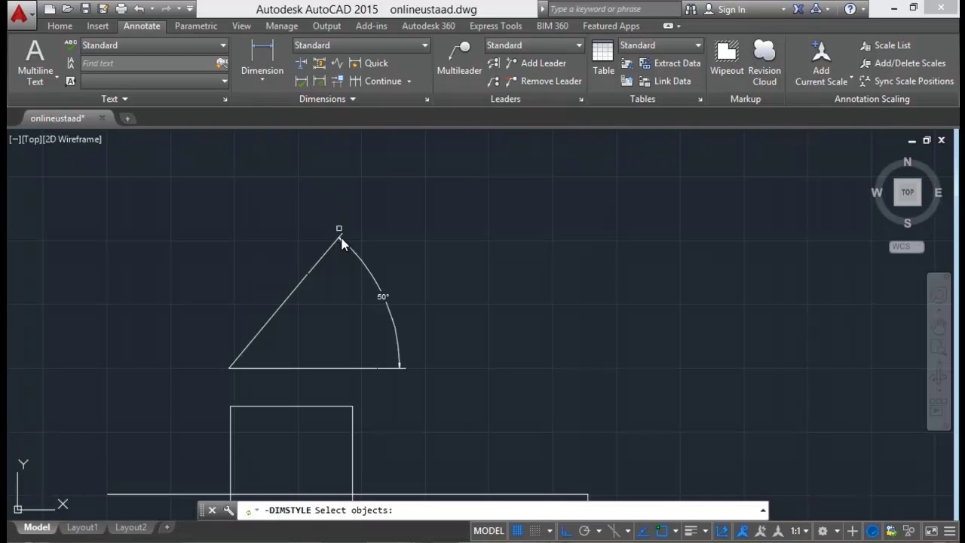
left_click(354, 259)
key("Return")
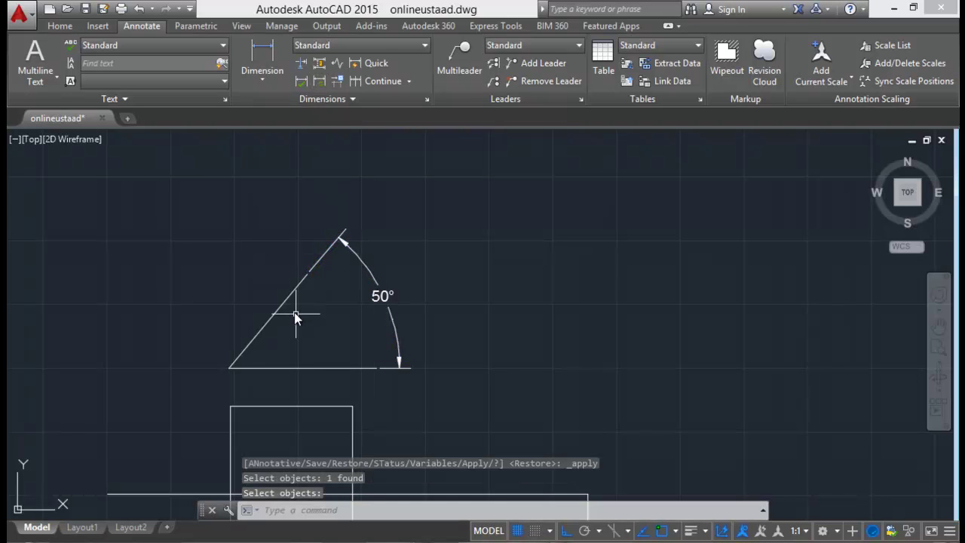
scroll(290, 316, "down", 2)
scroll(323, 316, "down", 1)
scroll(333, 309, "up", 3)
scroll(313, 308, "up", 2)
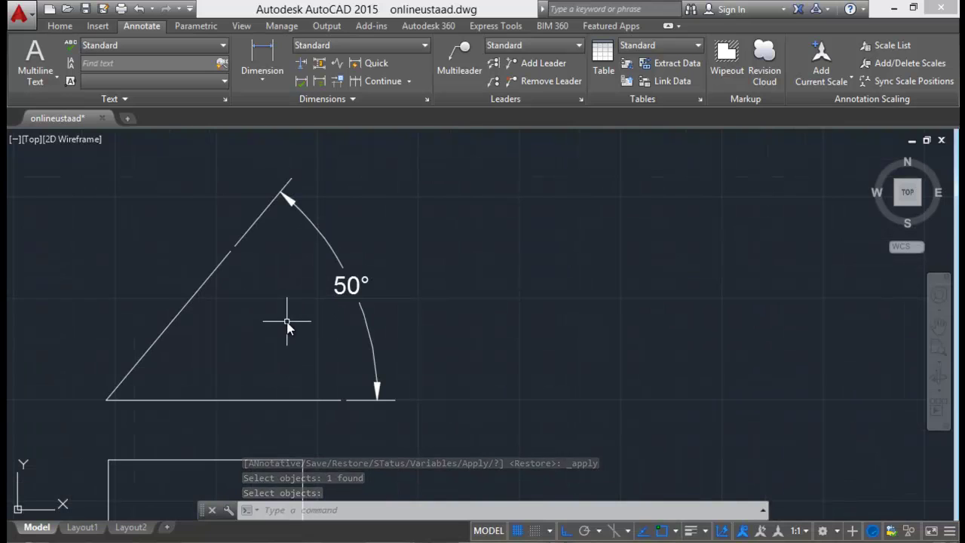
scroll(332, 321, "down", 1)
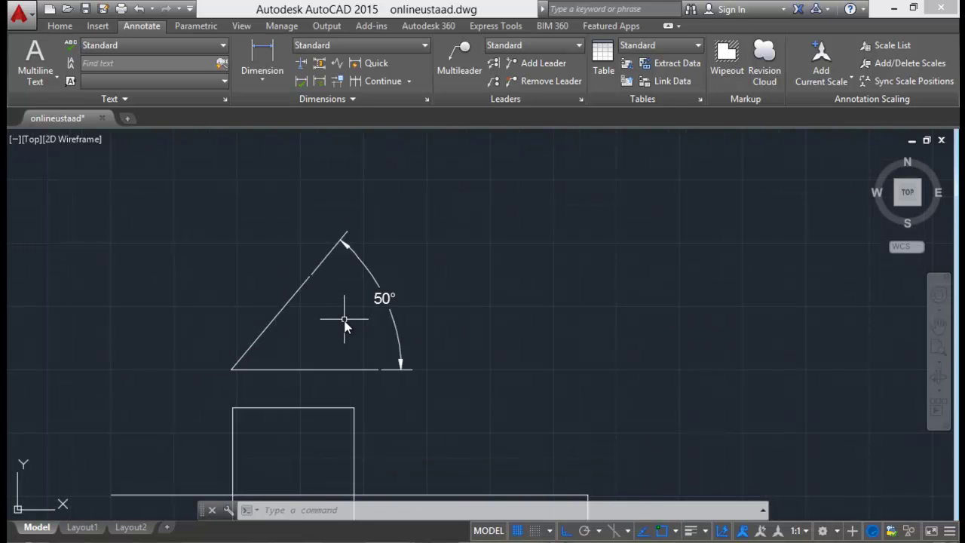
Step: List the current dimension overrides with -DIMSTYLE, confirming DIMSCALE 12.0, then cancel
type("-d")
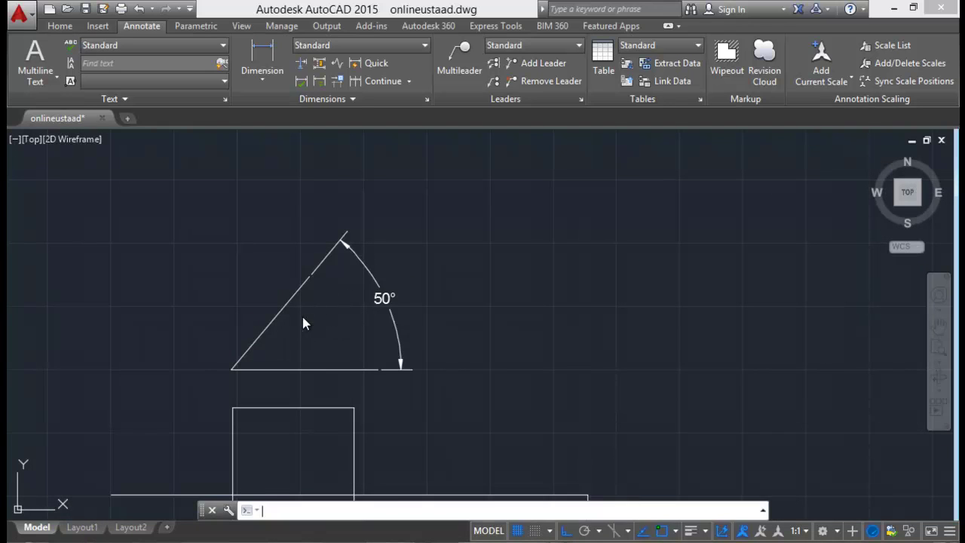
type("imstyle")
key("Return")
middle_click_drag(337, 312, 317, 368)
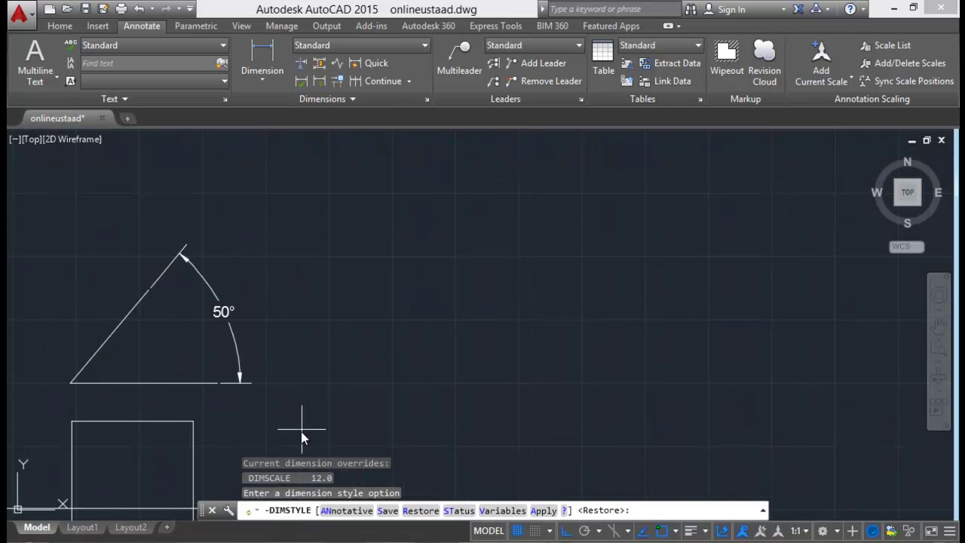
key("Escape")
Step: With Polar Tracking on, draw a 2-foot horizontal line to the right of the triangle
left_click(248, 510)
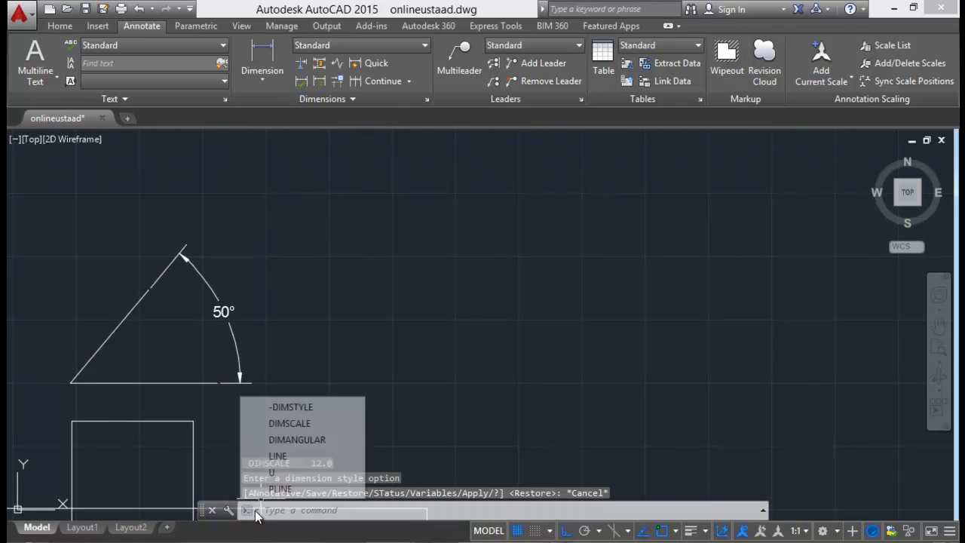
left_click(285, 456)
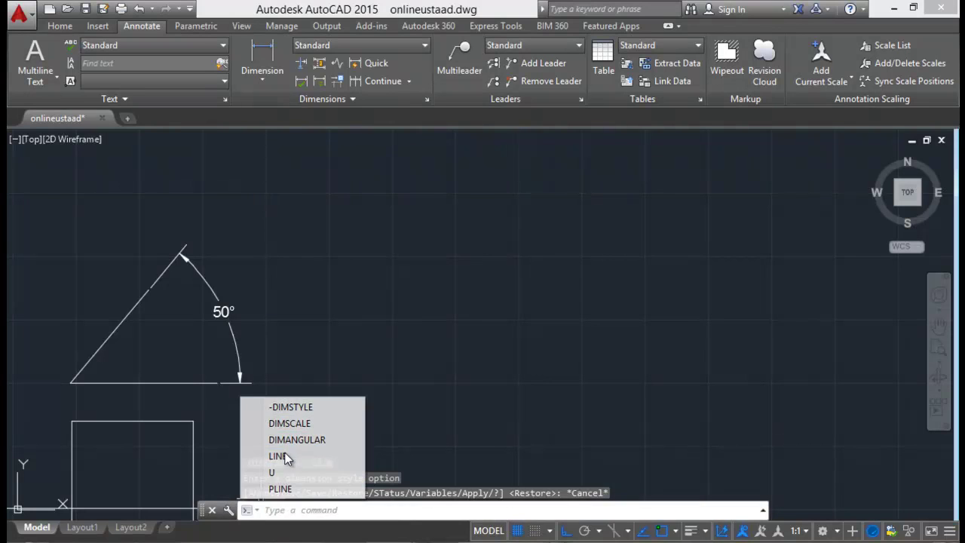
left_click(330, 323)
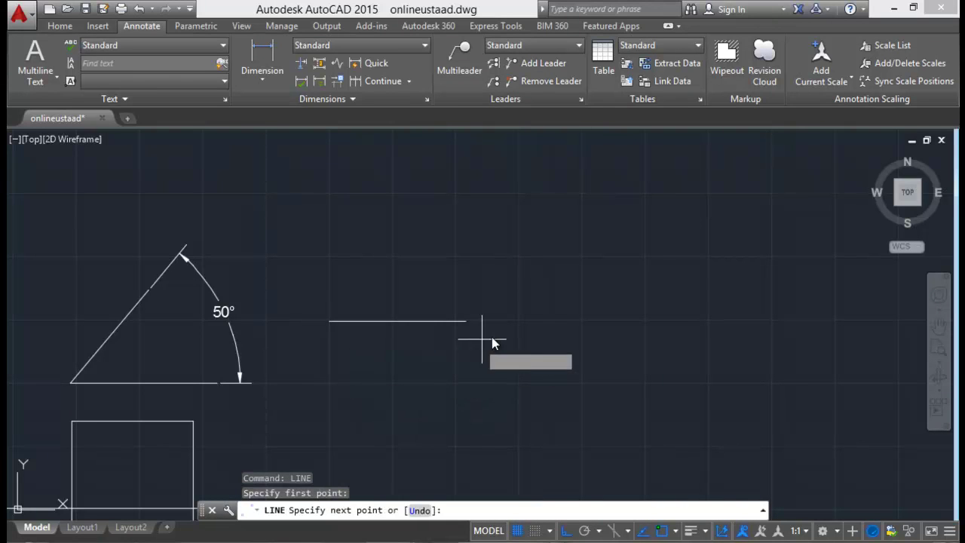
left_click(586, 533)
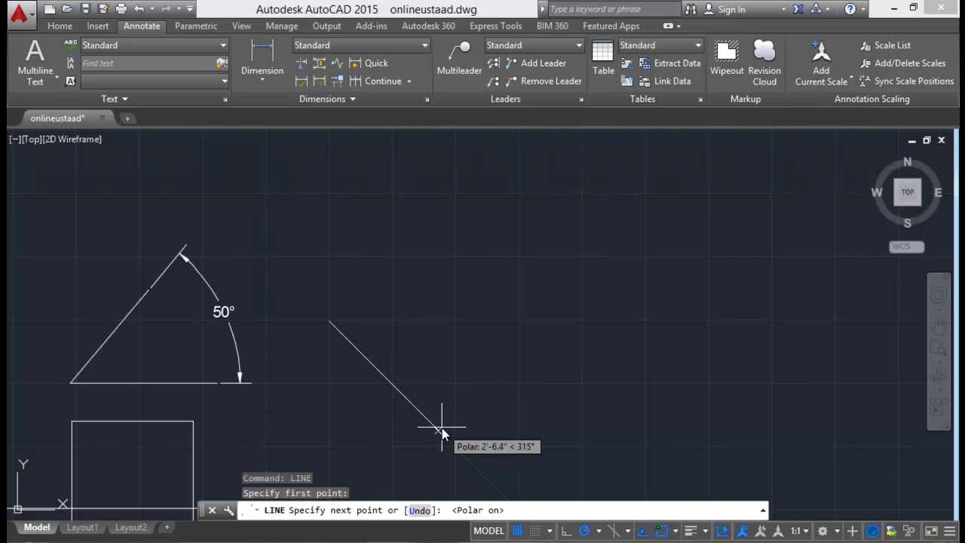
type("2'")
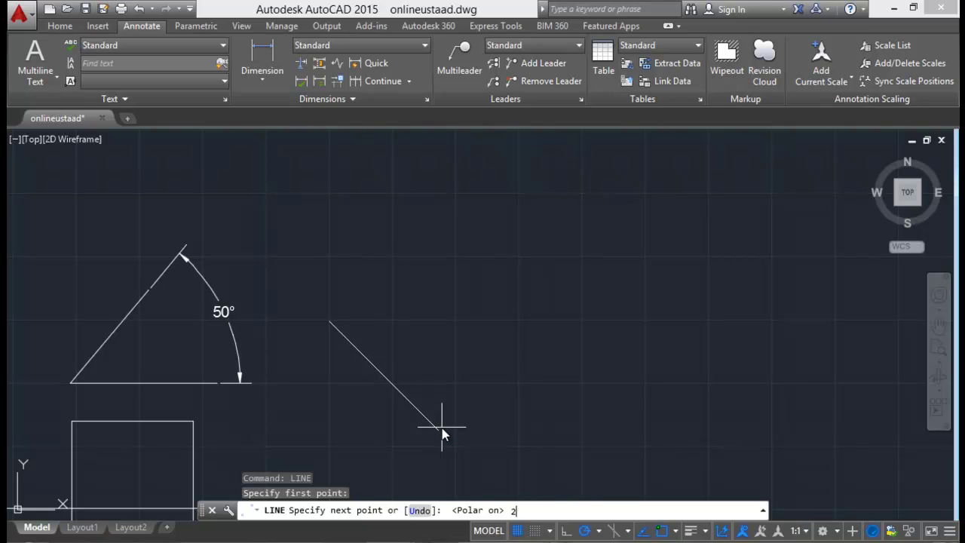
type("@2'<0")
key("Return")
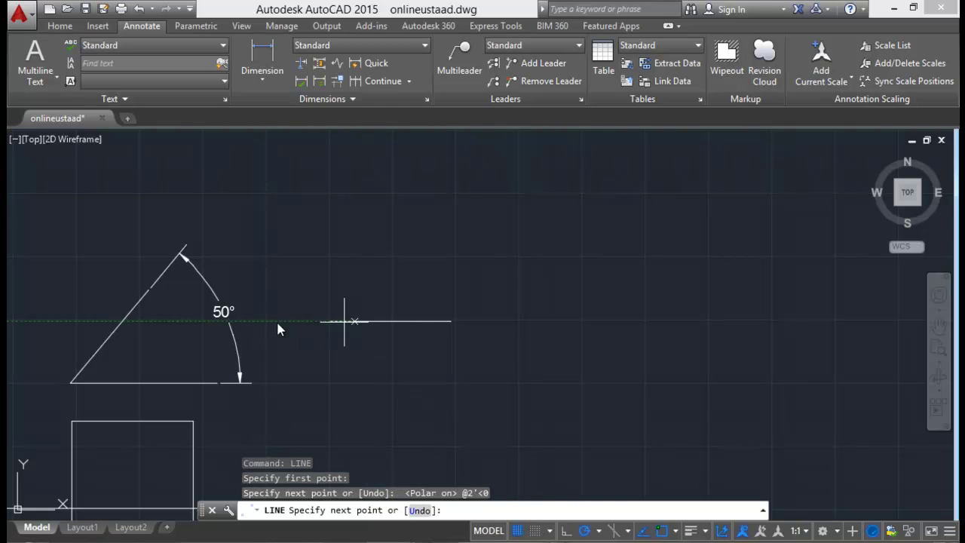
key("Escape")
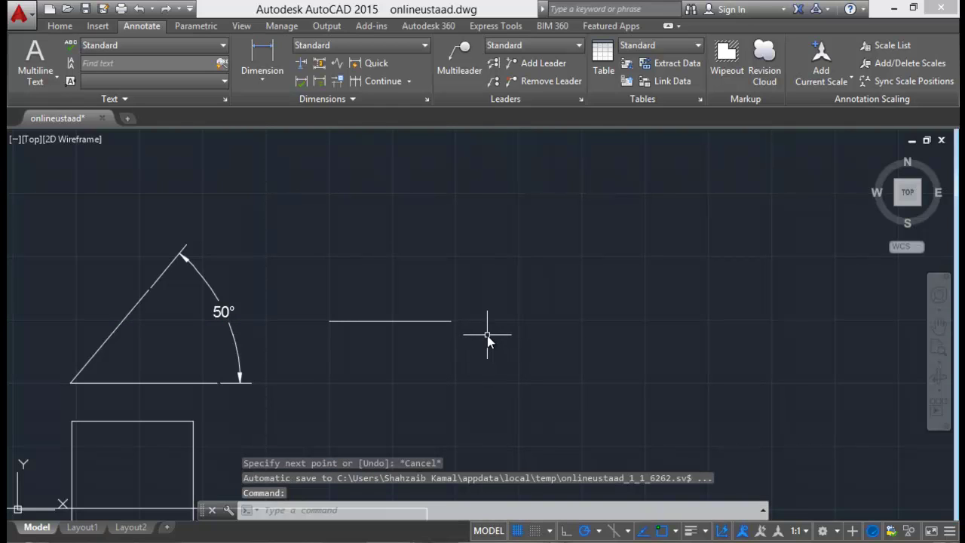
key("Return")
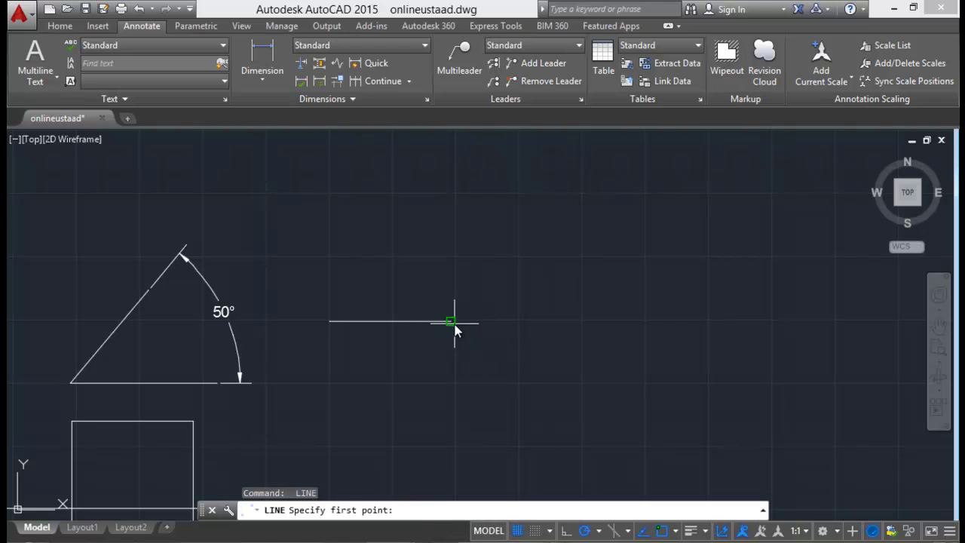
Step: Draw a 2-foot line at 45° from the horizontal line's right end, deleting the overlapping extra segment
left_click(452, 321)
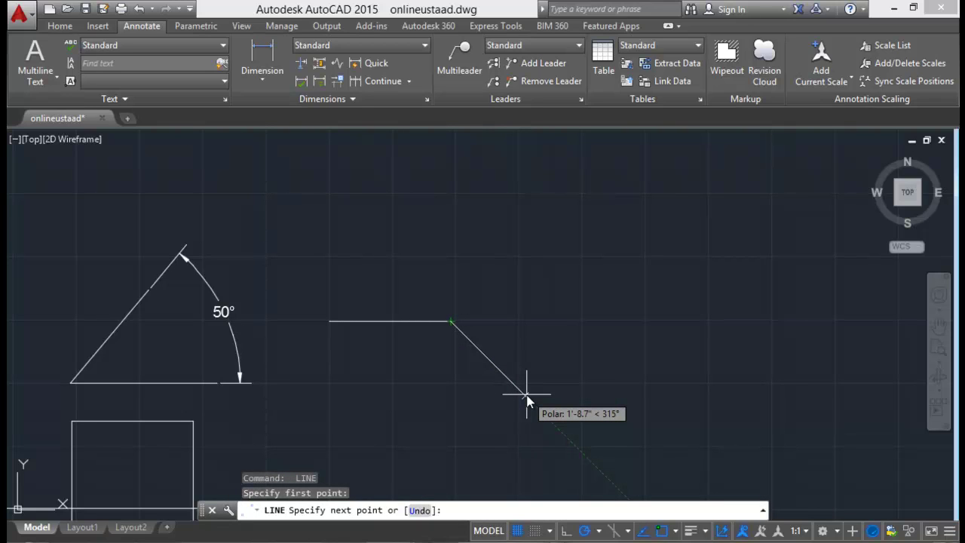
type("@2'<4")
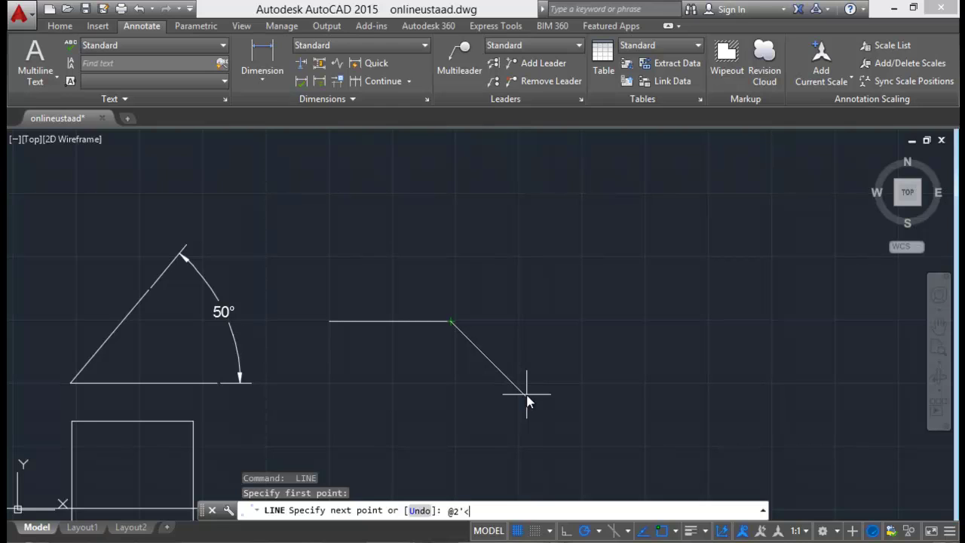
type("5")
key("Return")
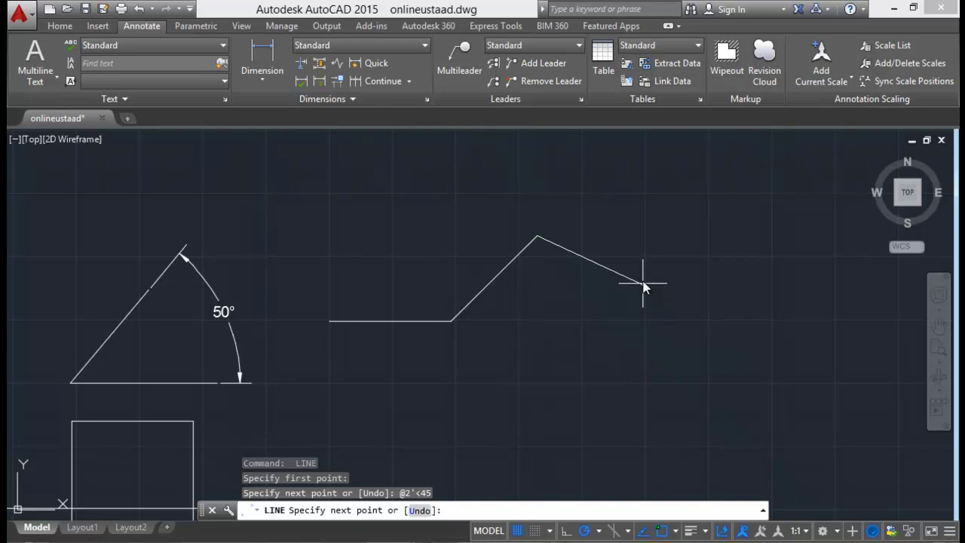
type("@")
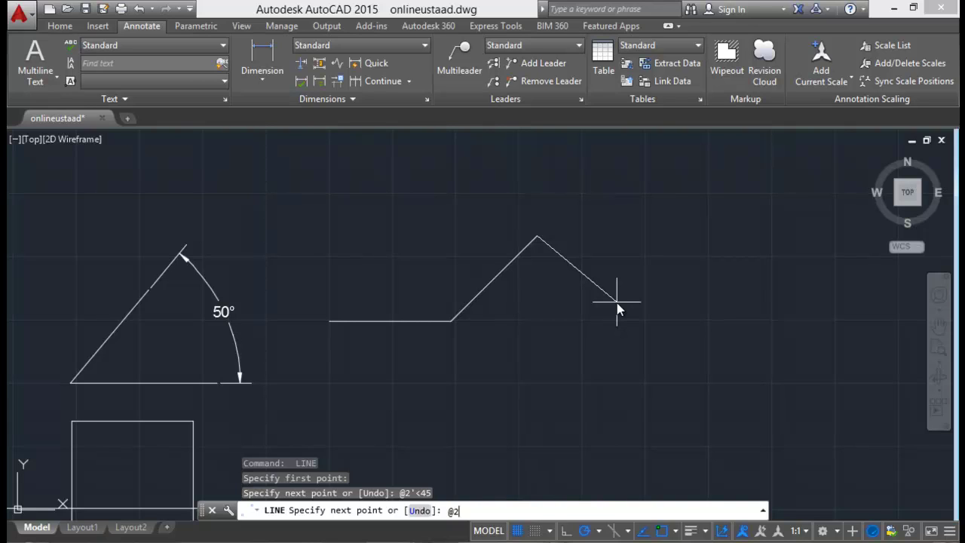
type("2'<")
type("45")
key("Return")
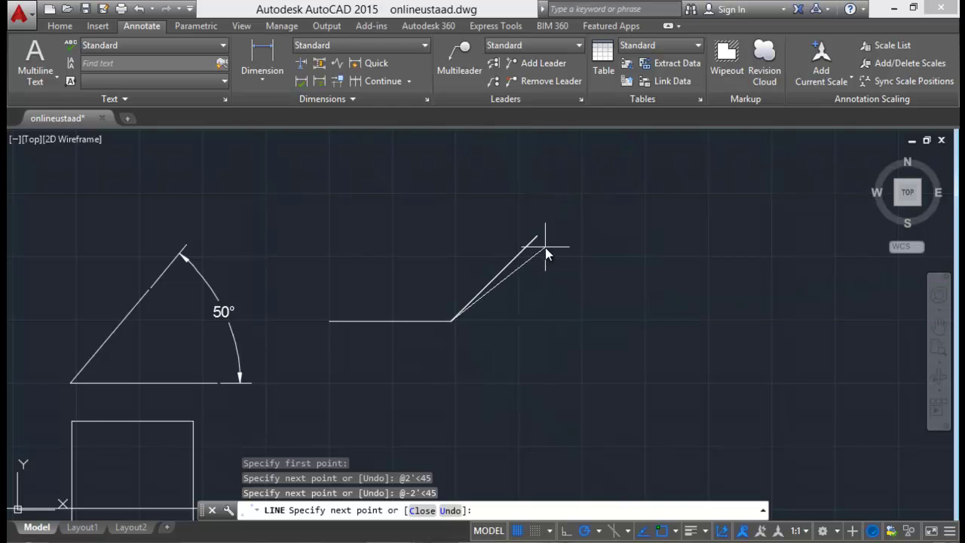
key("Escape")
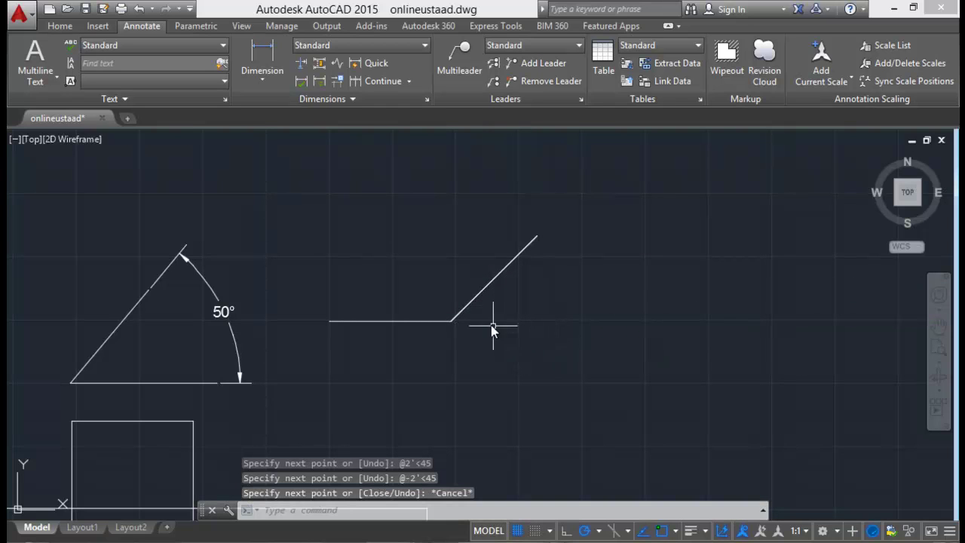
left_click(463, 311)
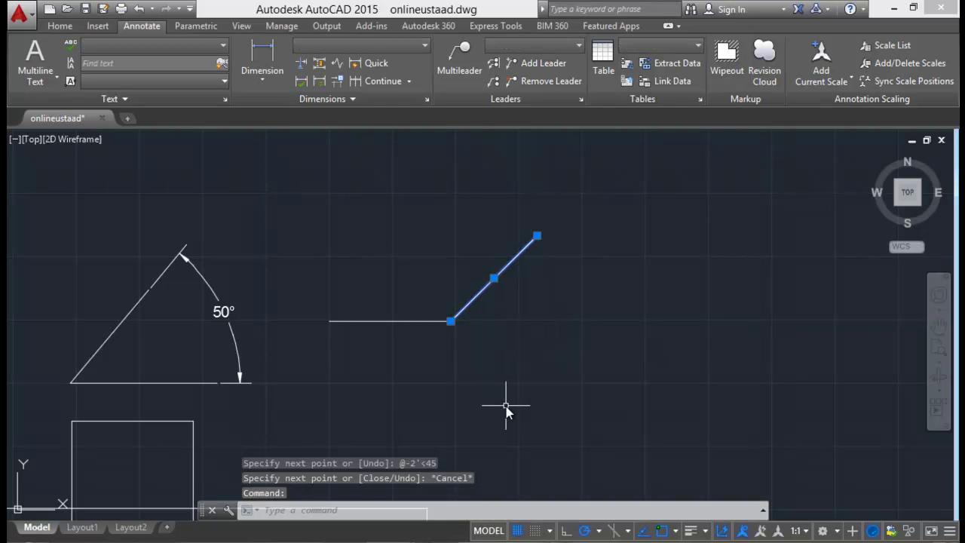
key("Delete")
Step: Check the remaining 45° segment and cancel the pending erase
left_click(477, 298)
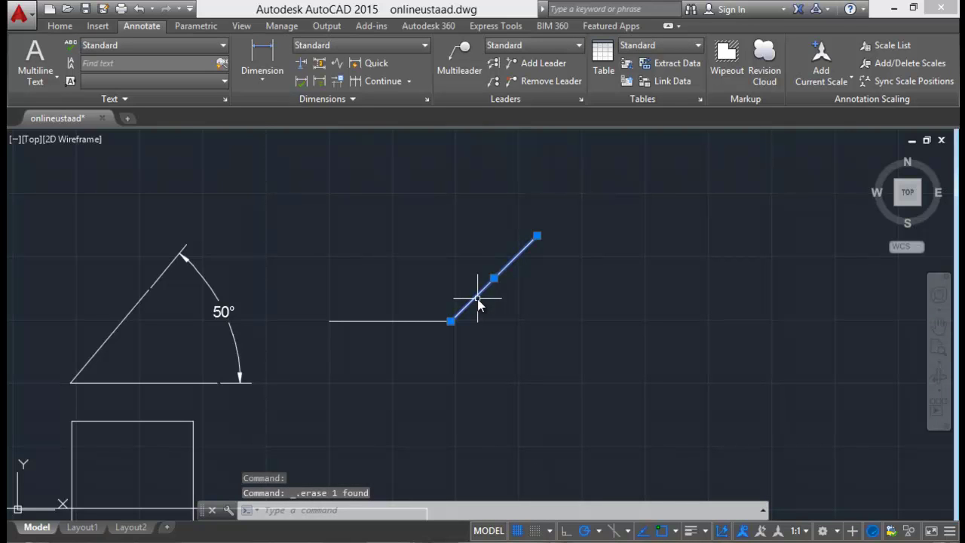
key("Escape")
middle_click_drag(338, 248, 318, 273)
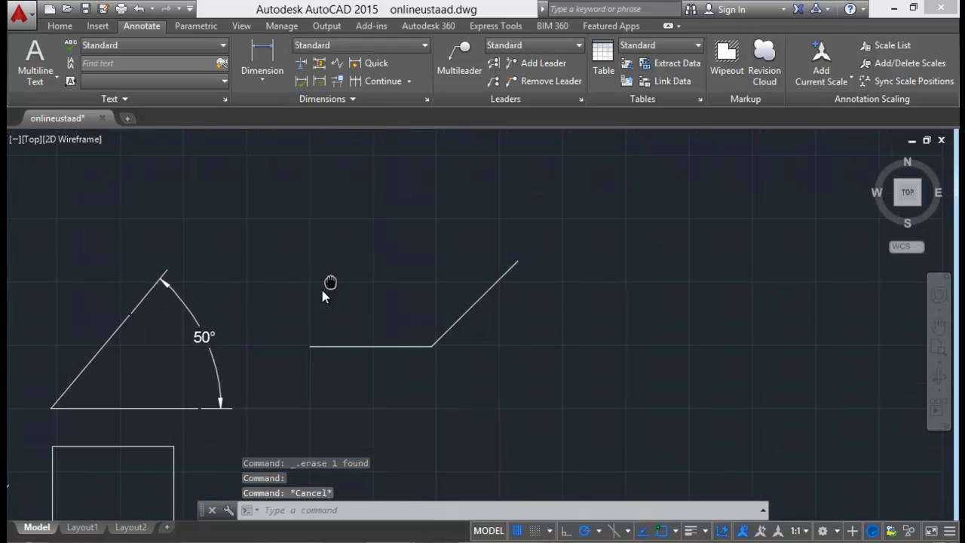
key("Return")
key("Escape")
Step: Draw a 2-foot segment @-2'<45 from a point above the horizontal line's left end
type("l")
key("Return")
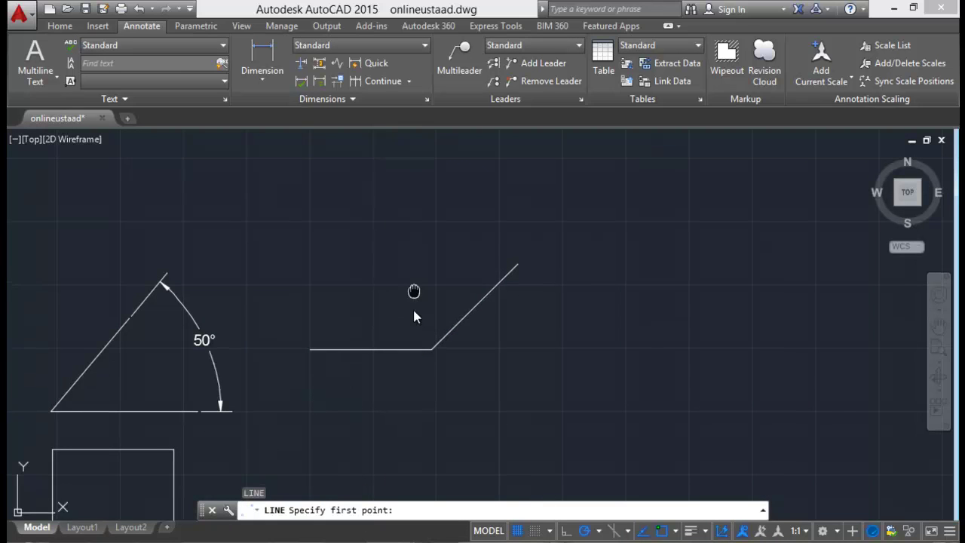
middle_click_drag(413, 294, 414, 350)
left_click(309, 276)
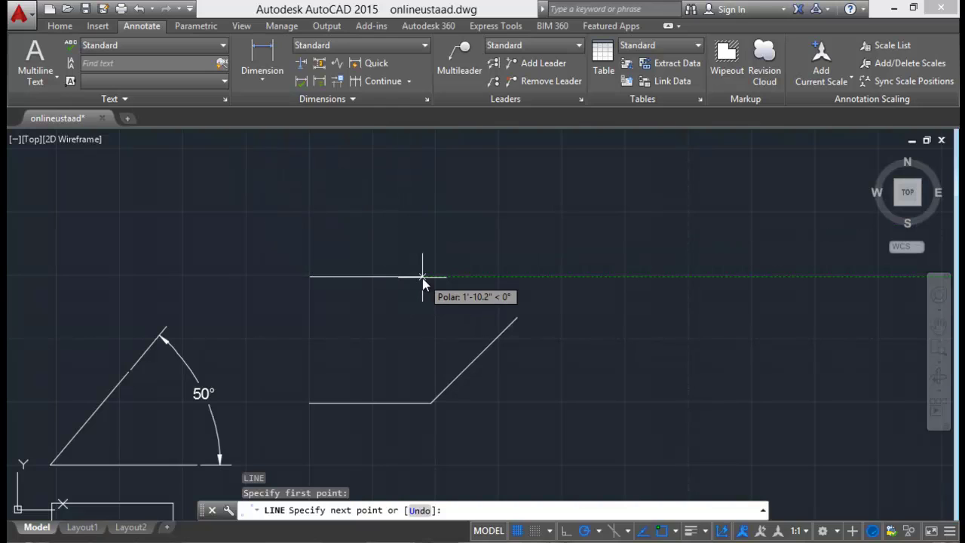
type("@")
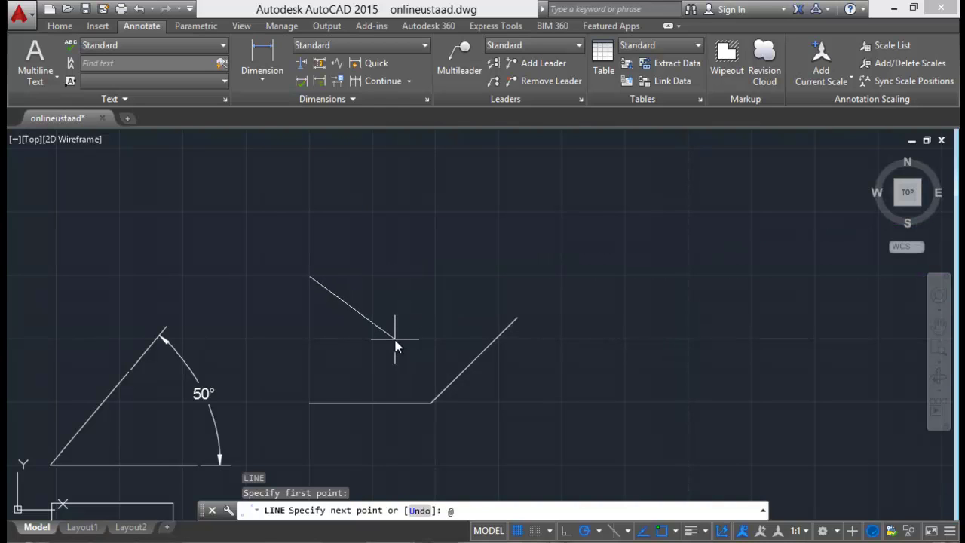
type("-2'<")
type("45")
key("Return")
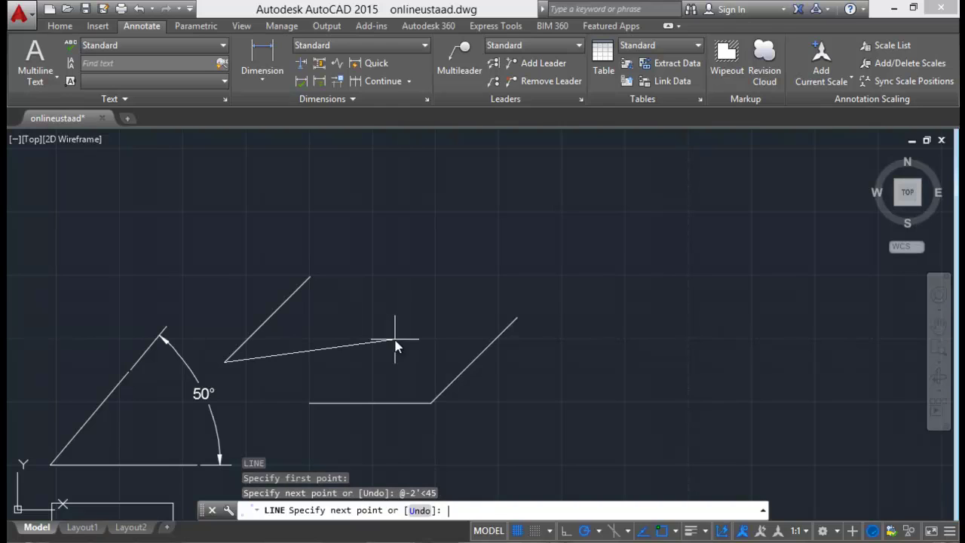
key("Escape")
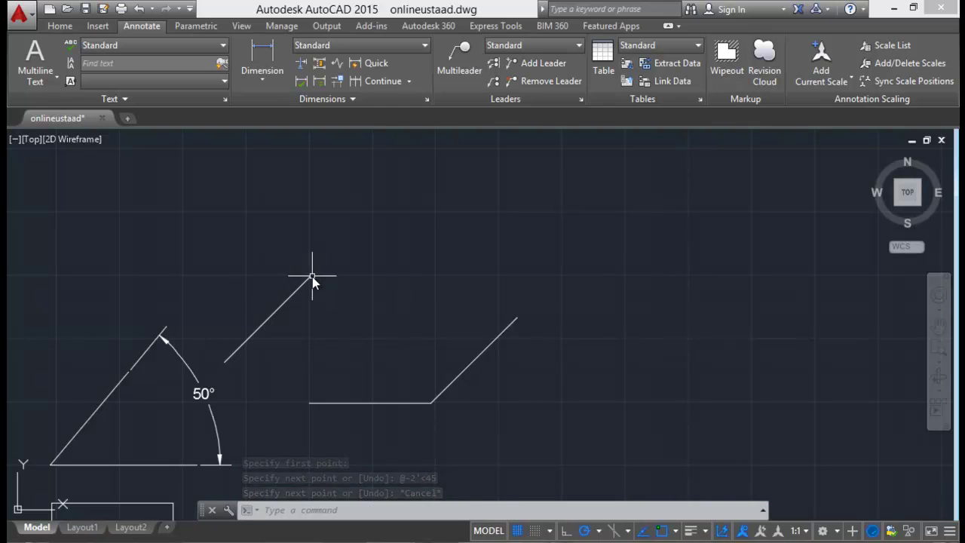
Step: Extend the diagonal with another 2-foot segment at 45° from its upper end
key("Return")
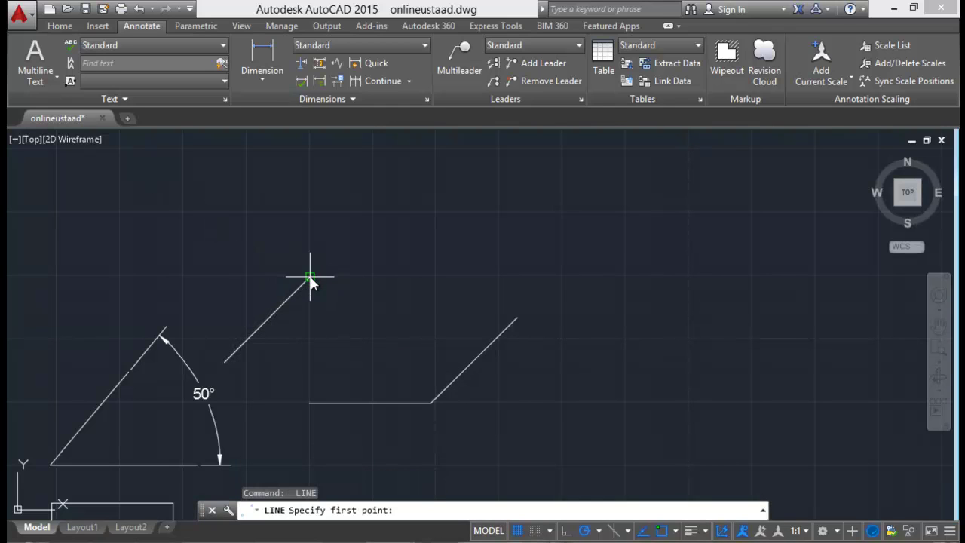
left_click(309, 276)
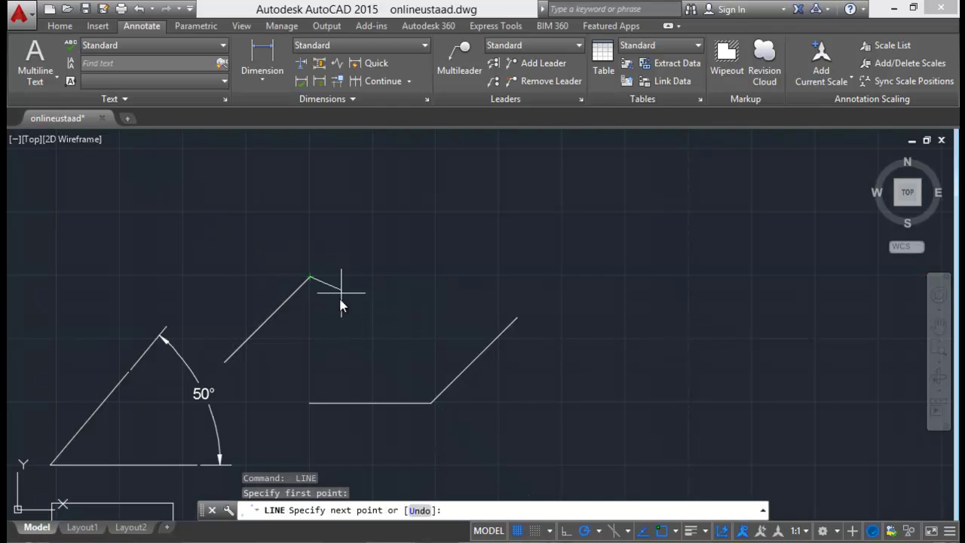
type("@2'")
type("<4")
type("5")
key("Return")
key("Escape")
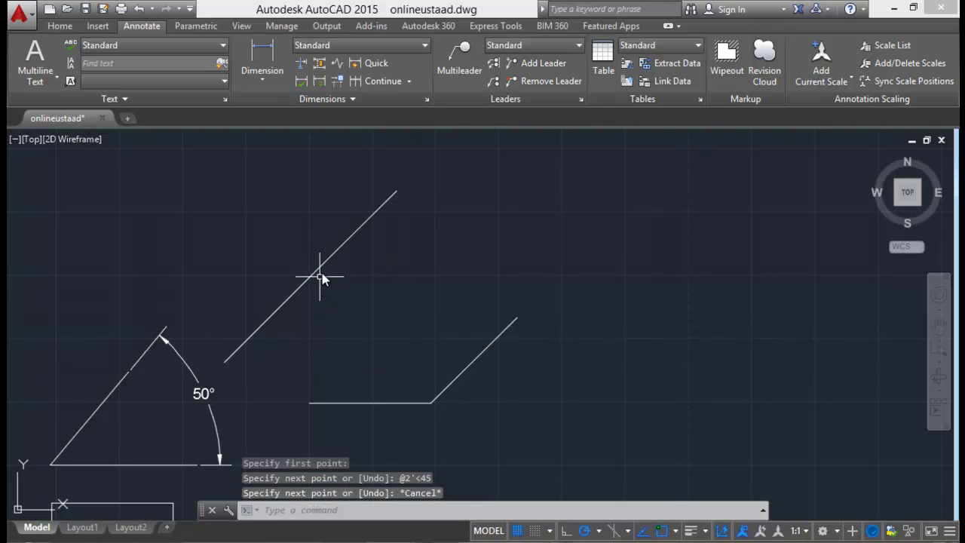
Step: Select the upper diagonal and then the lower lines to inspect them, clearing each selection
left_click(324, 265)
key("Escape")
key("Escape")
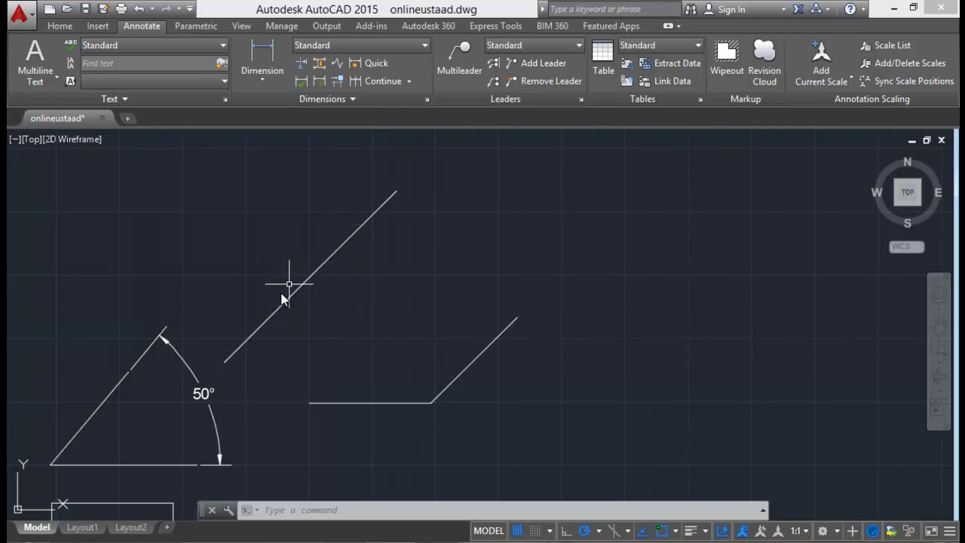
left_click(114, 259)
left_click(434, 464)
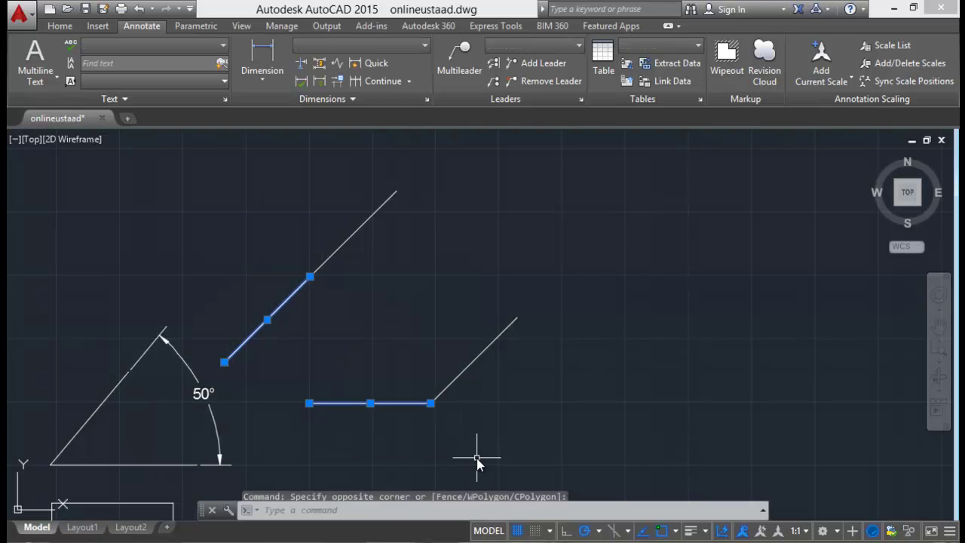
key("Escape")
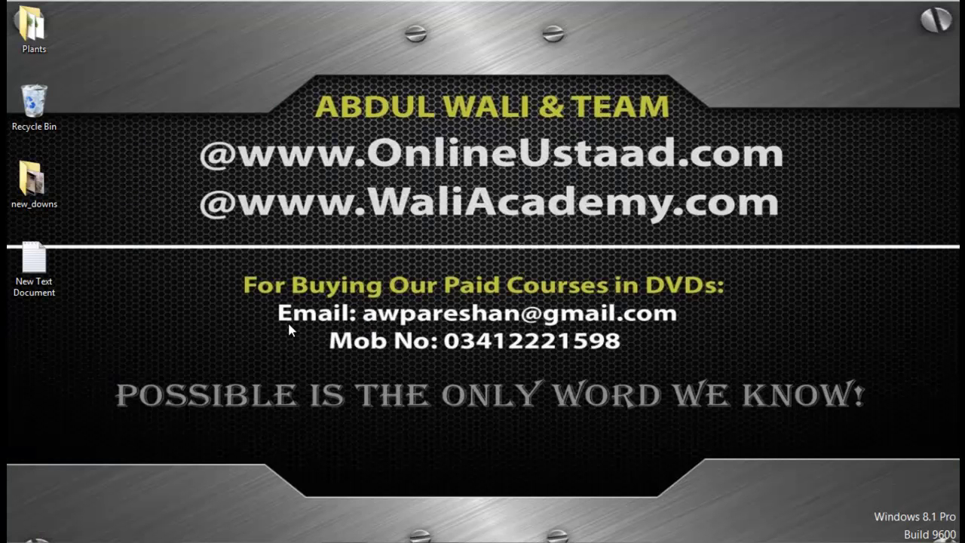
Step: Close AutoCAD to return to the Windows desktop
left_click_drag(738, 359, 238, 262)
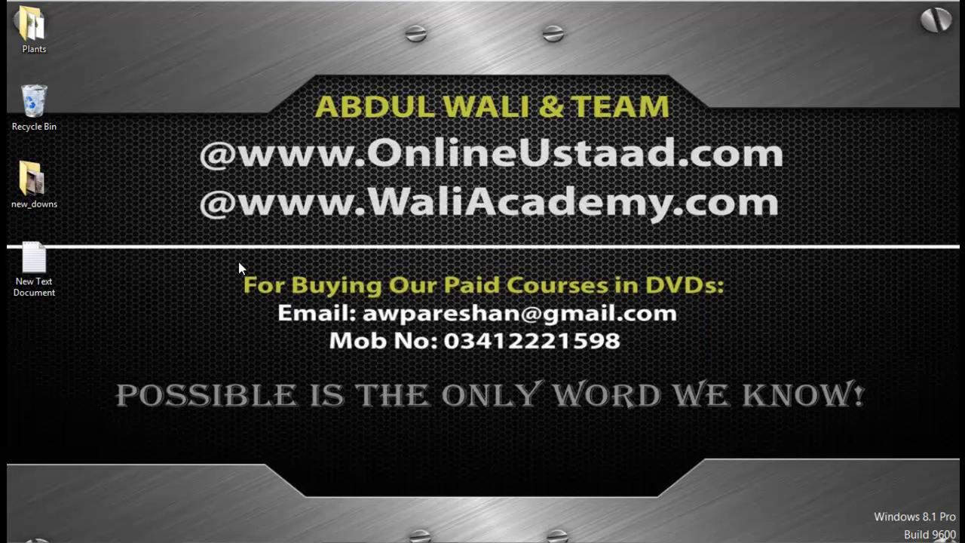